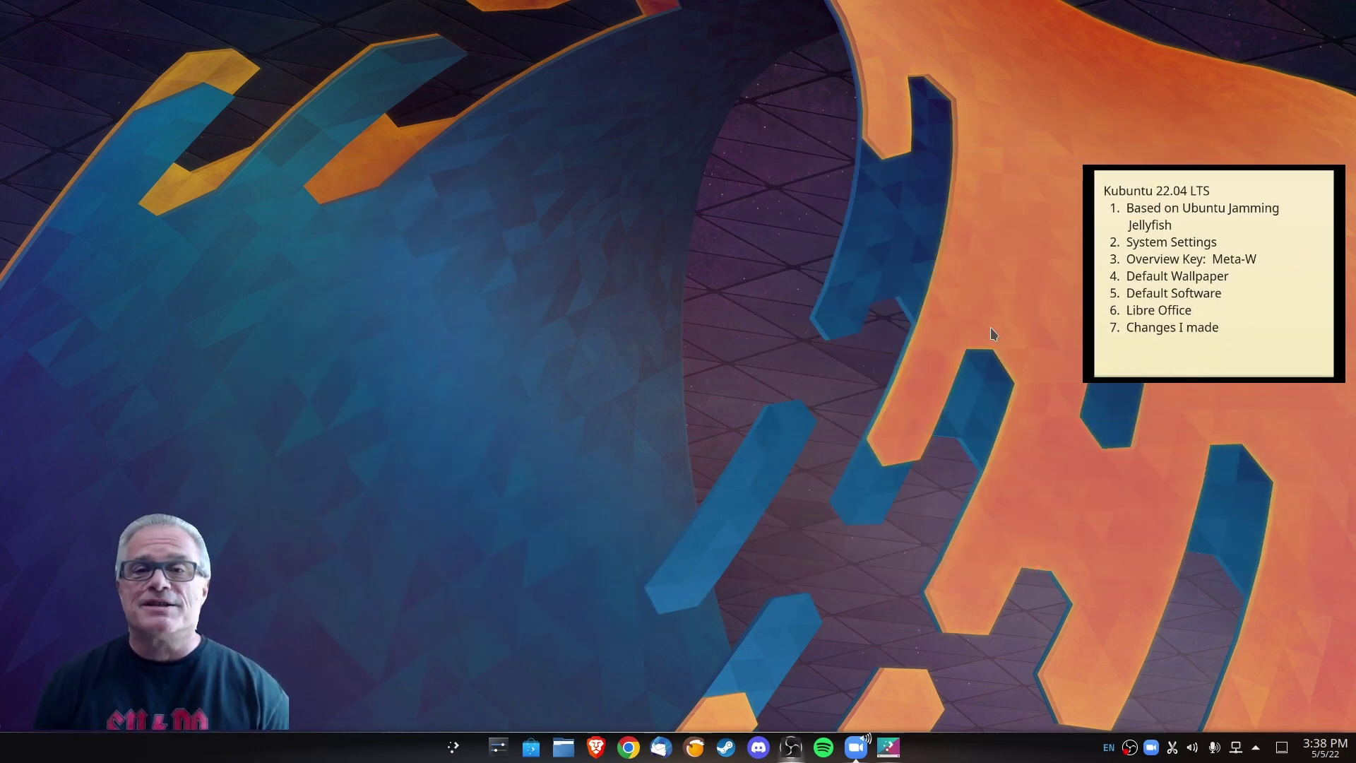
Step: Add Desktop 2 as a second virtual desktop from the Meta-W Overview
{"action": "key", "text": "super+w"}
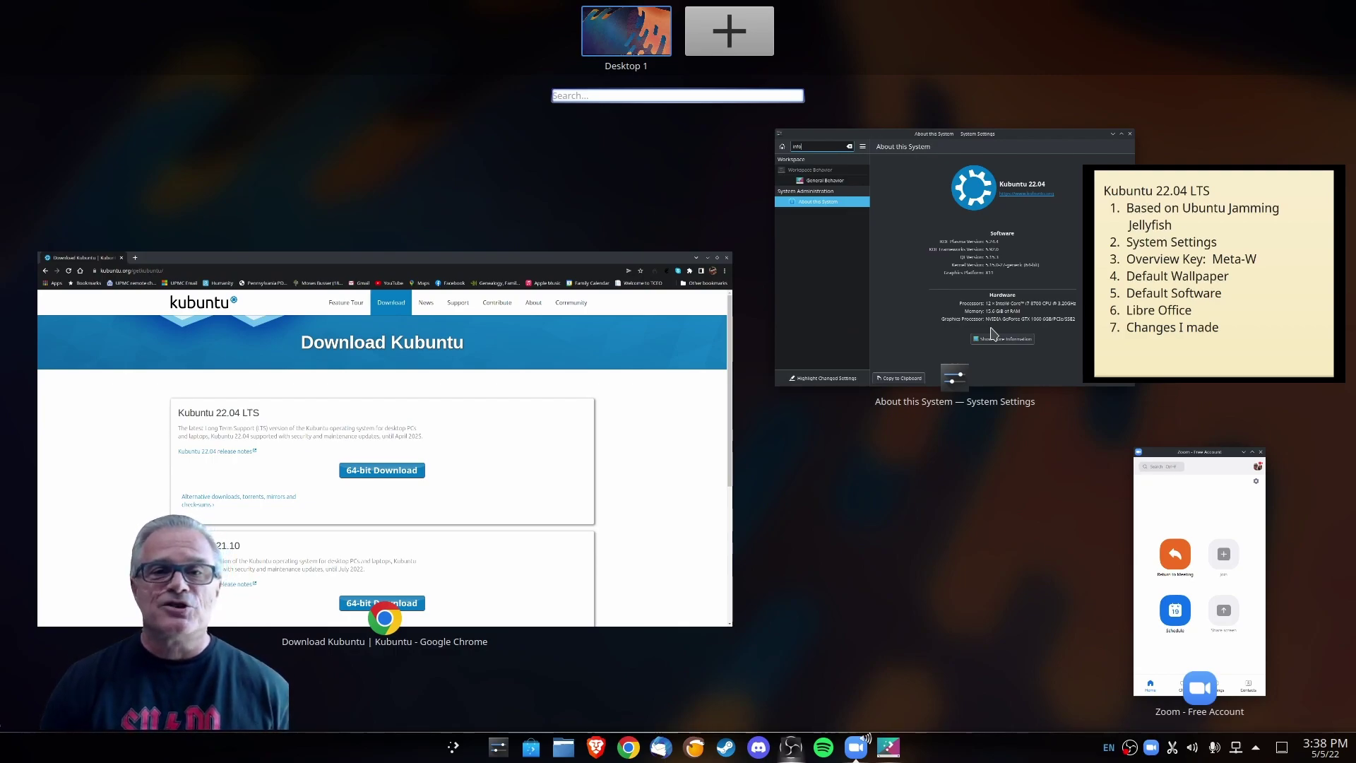
{"action": "left_click", "coordinate": [747, 40]}
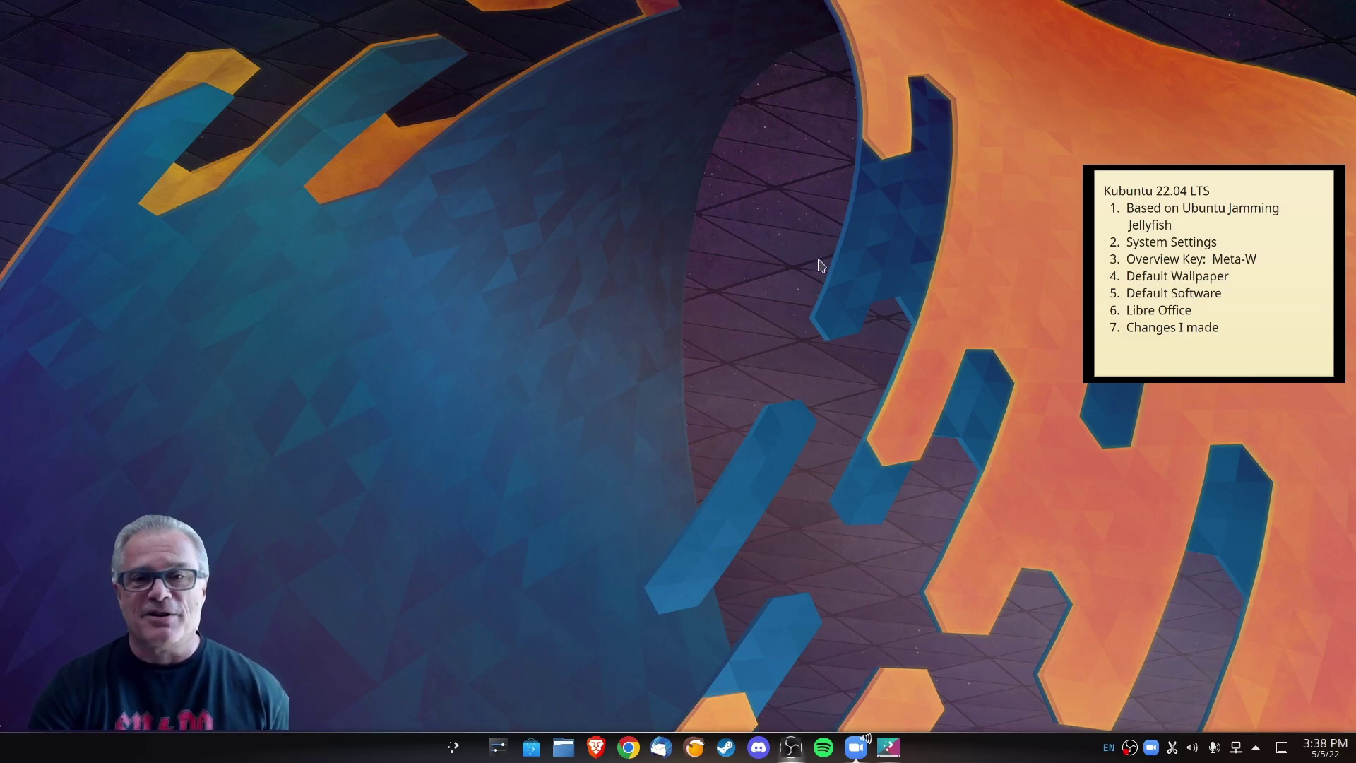
Step: Restore System Settings showing About this System for Kubuntu 22.04 with Plasma 5.24.4
{"action": "left_click", "coordinate": [498, 746]}
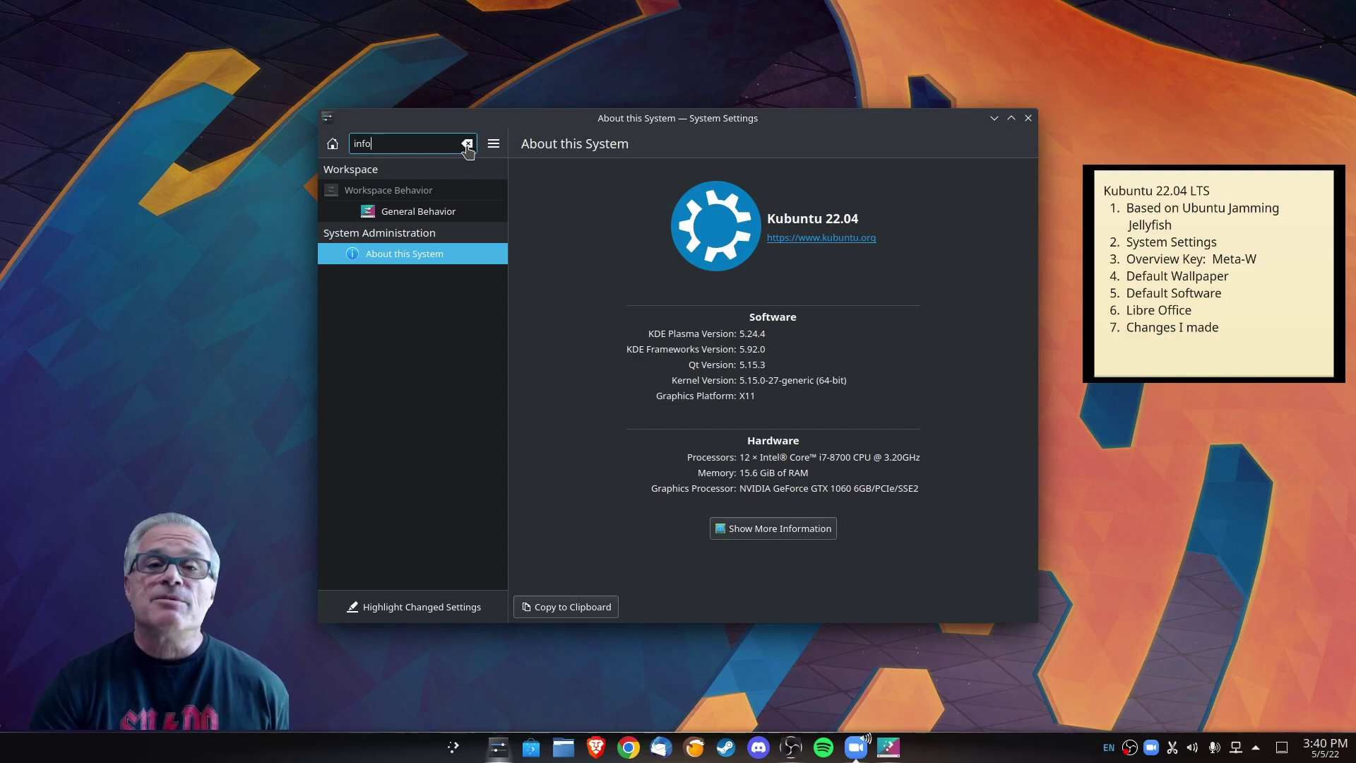
Step: Clear the settings search and open Appearance, showing Global Theme with Breeze Dark current
{"action": "left_click", "coordinate": [467, 144]}
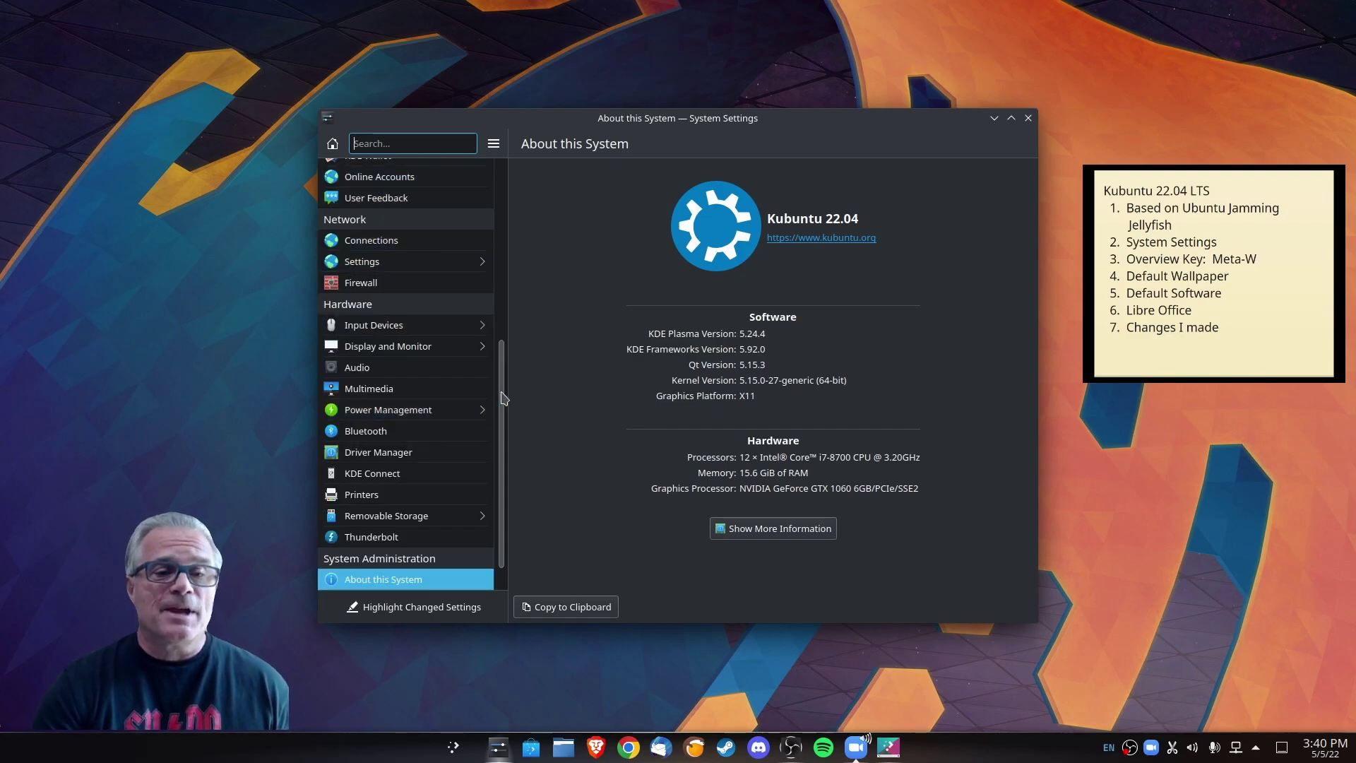
{"action": "left_click_drag", "start_coordinate": [506, 388], "coordinate": [506, 209]}
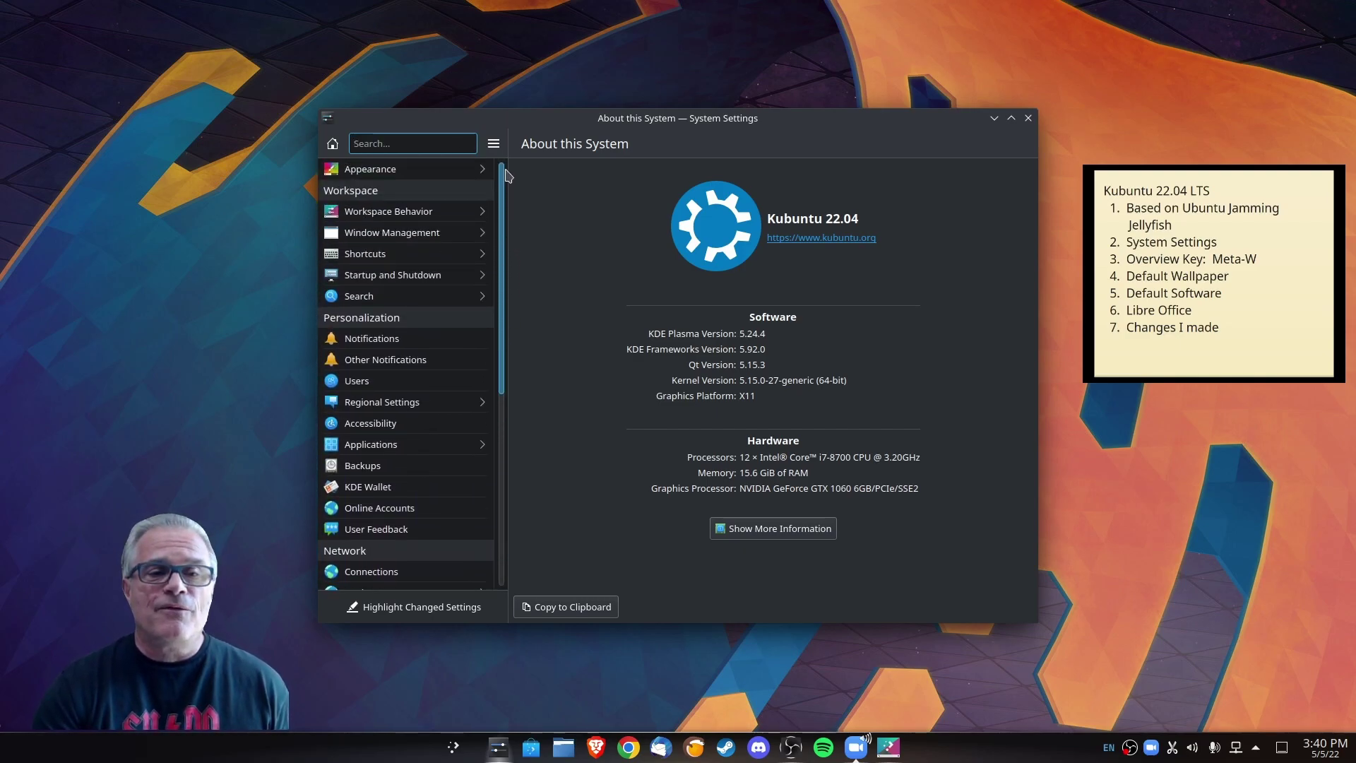
{"action": "left_click", "coordinate": [407, 170]}
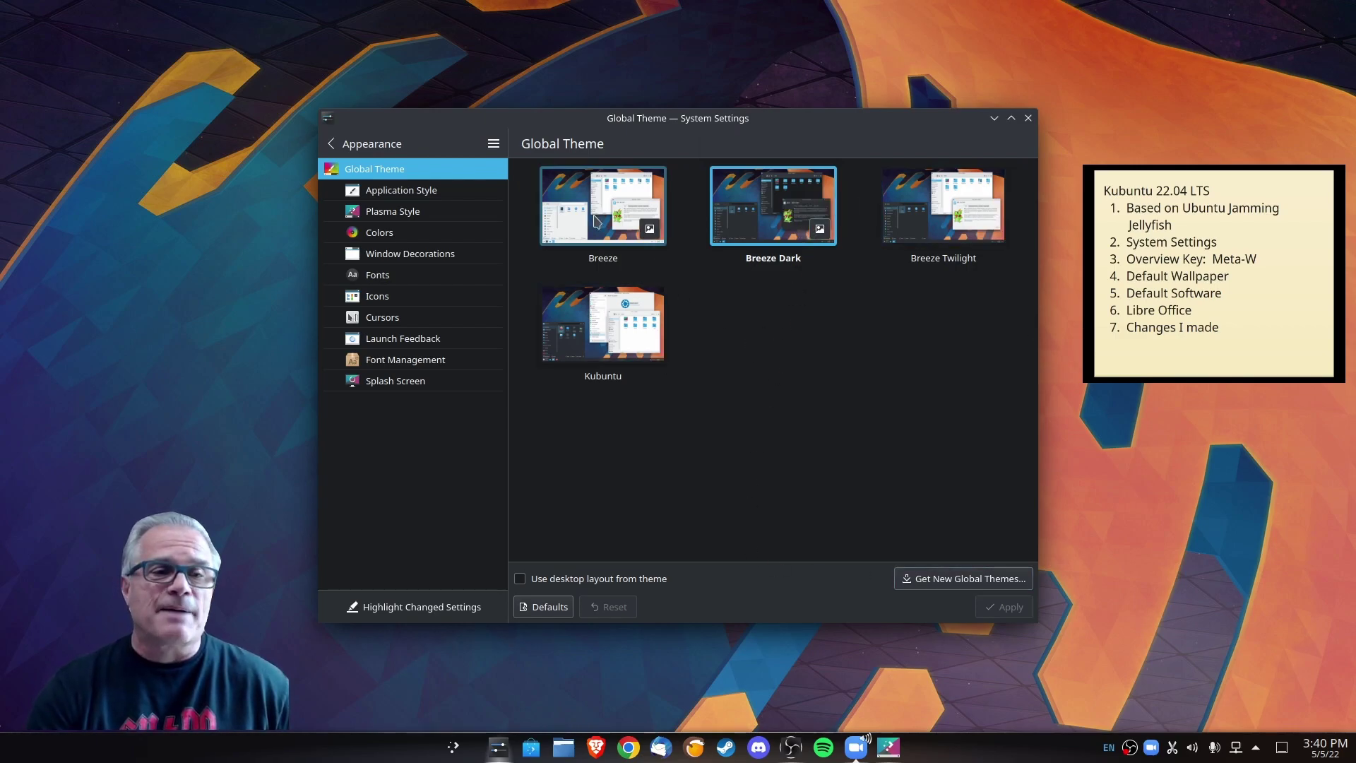
Step: Browse Application Style, Plasma Style and Colors, ending on Window Decorations with Breeze current
{"action": "left_click", "coordinate": [384, 198]}
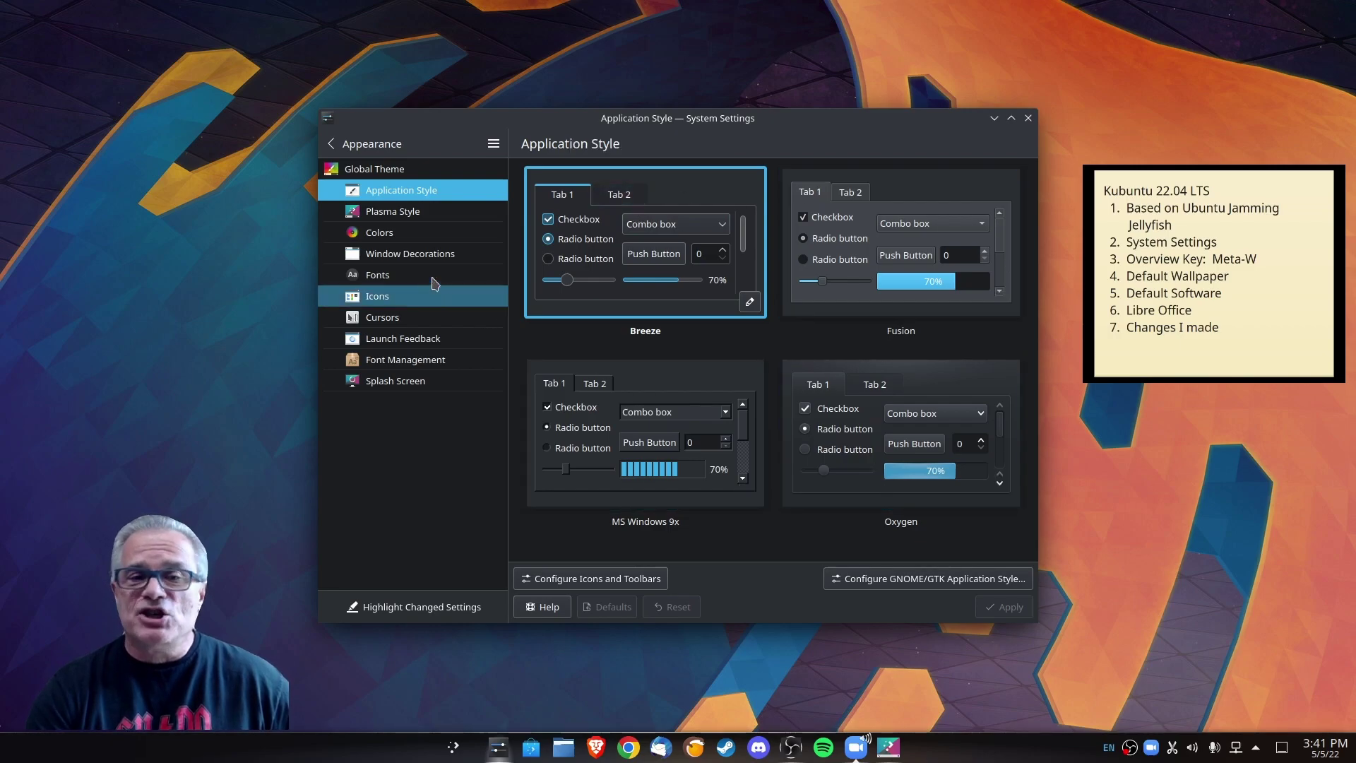
{"action": "left_click", "coordinate": [419, 217]}
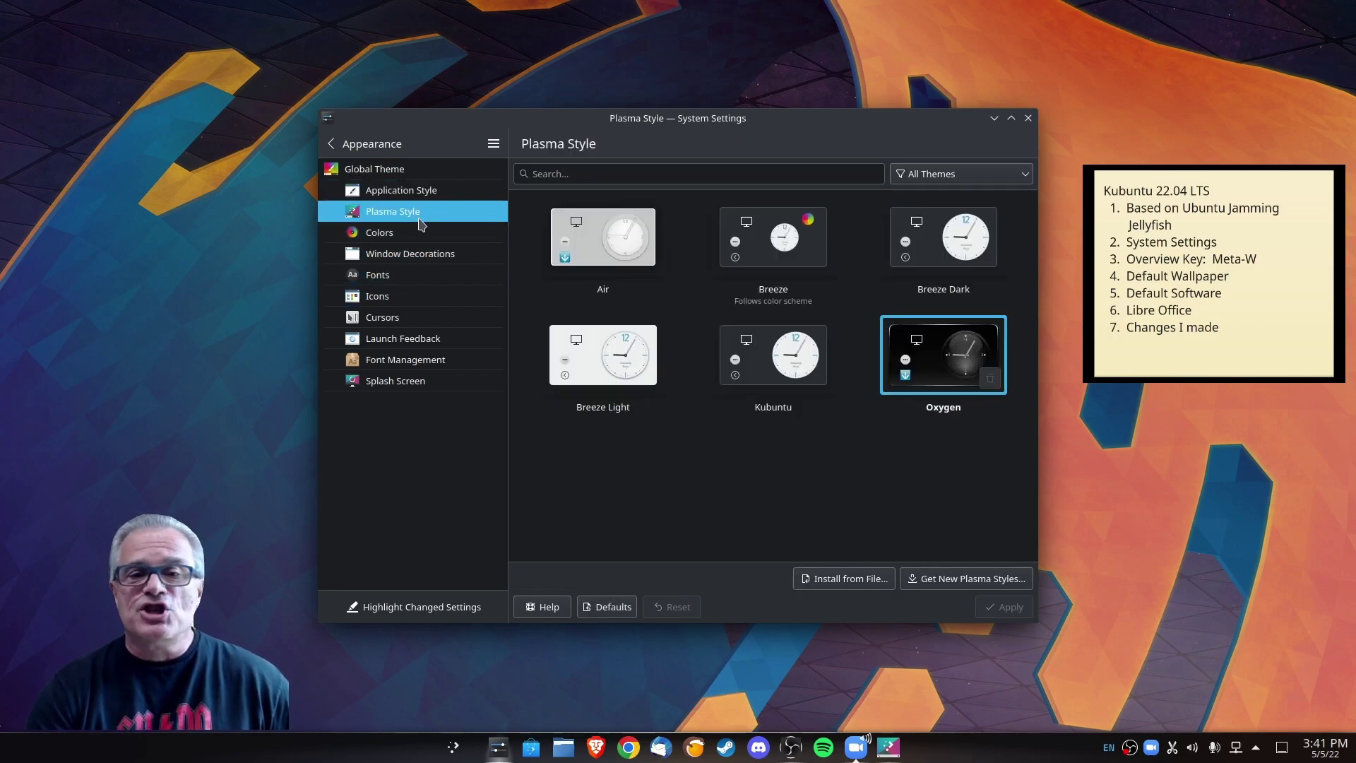
{"action": "left_click", "coordinate": [409, 240]}
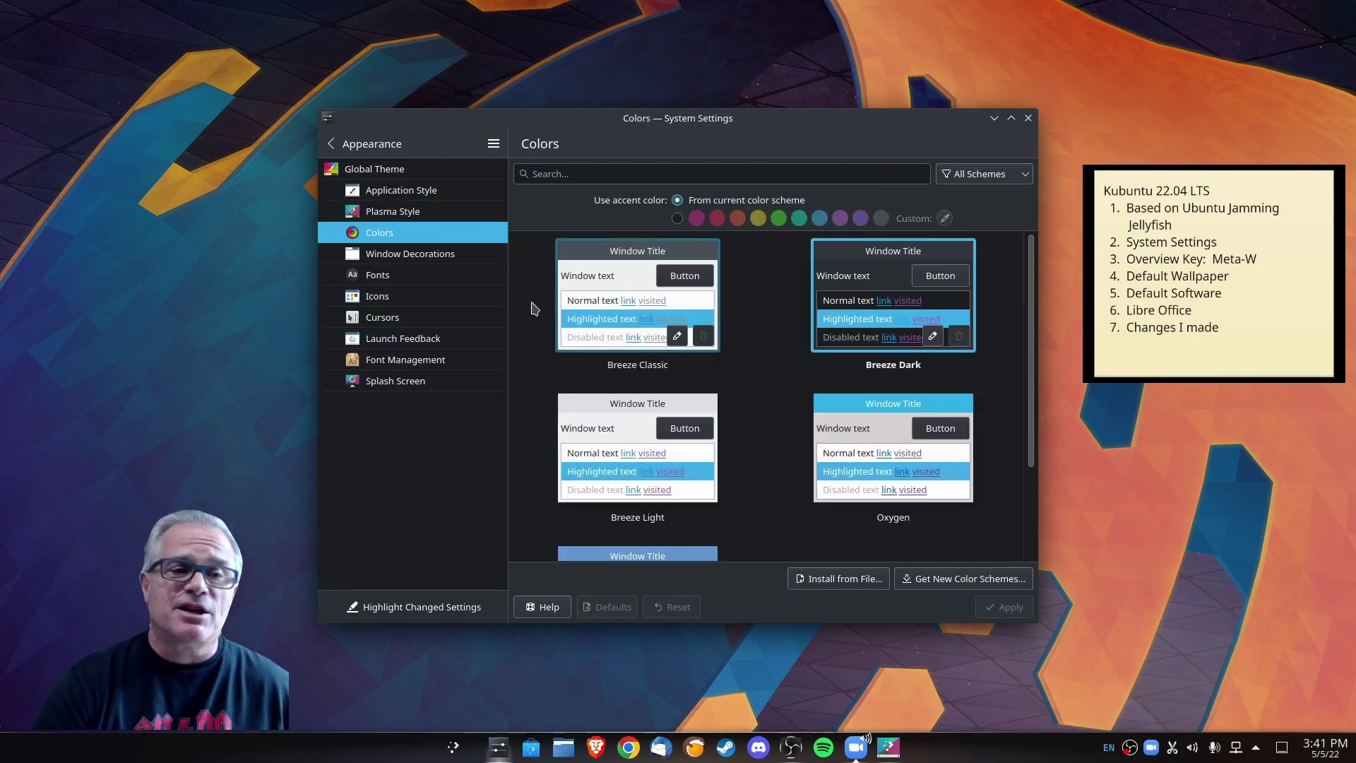
{"action": "left_click", "coordinate": [397, 255]}
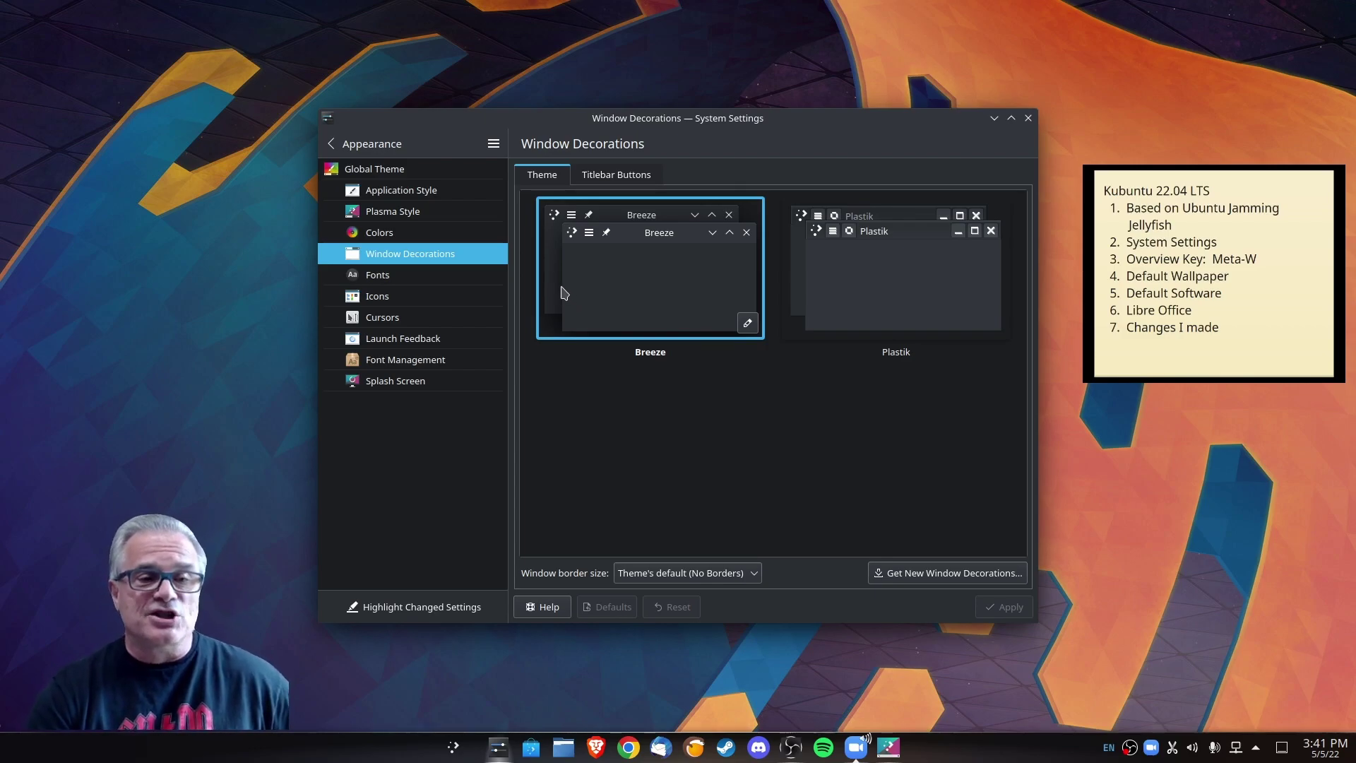
Step: View the Icons page with Breeze Dark current, then return to the top-level categories
{"action": "left_click", "coordinate": [432, 302]}
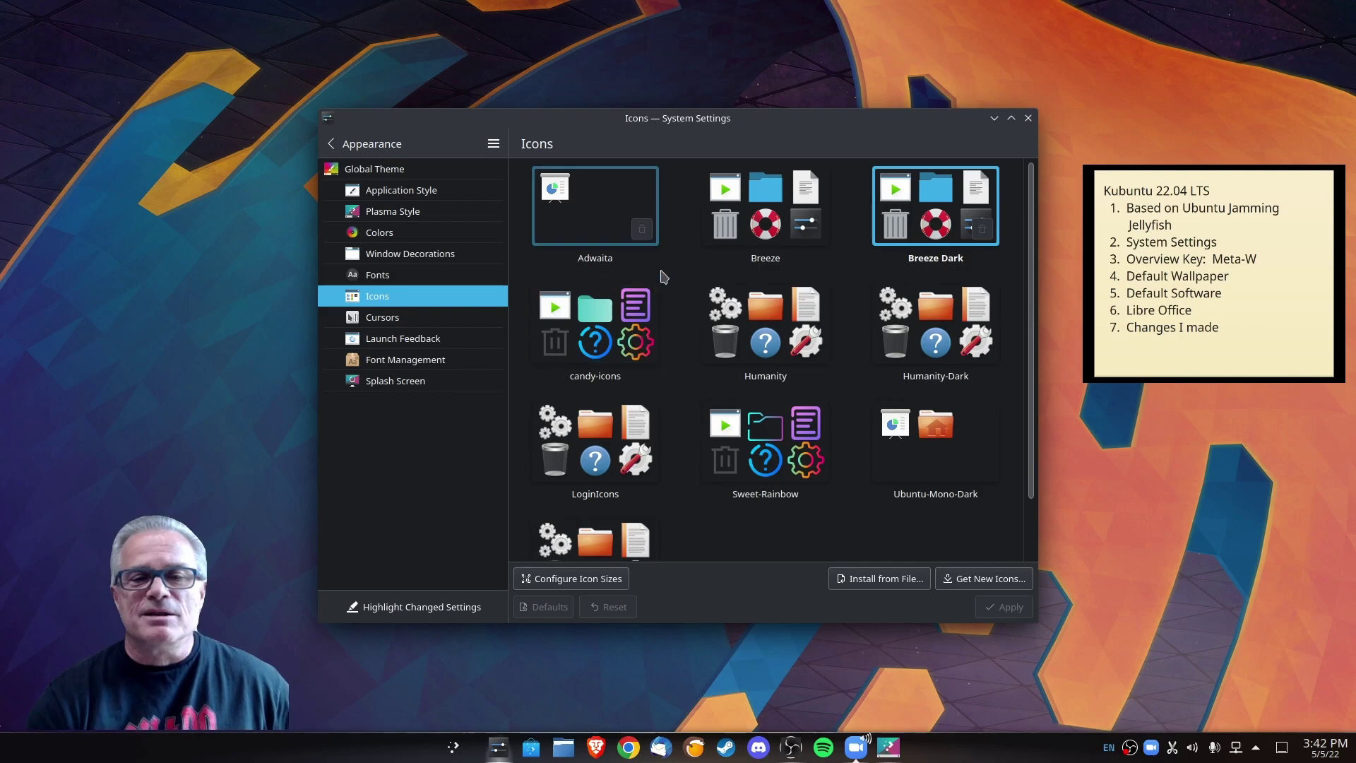
{"action": "left_click", "coordinate": [329, 147]}
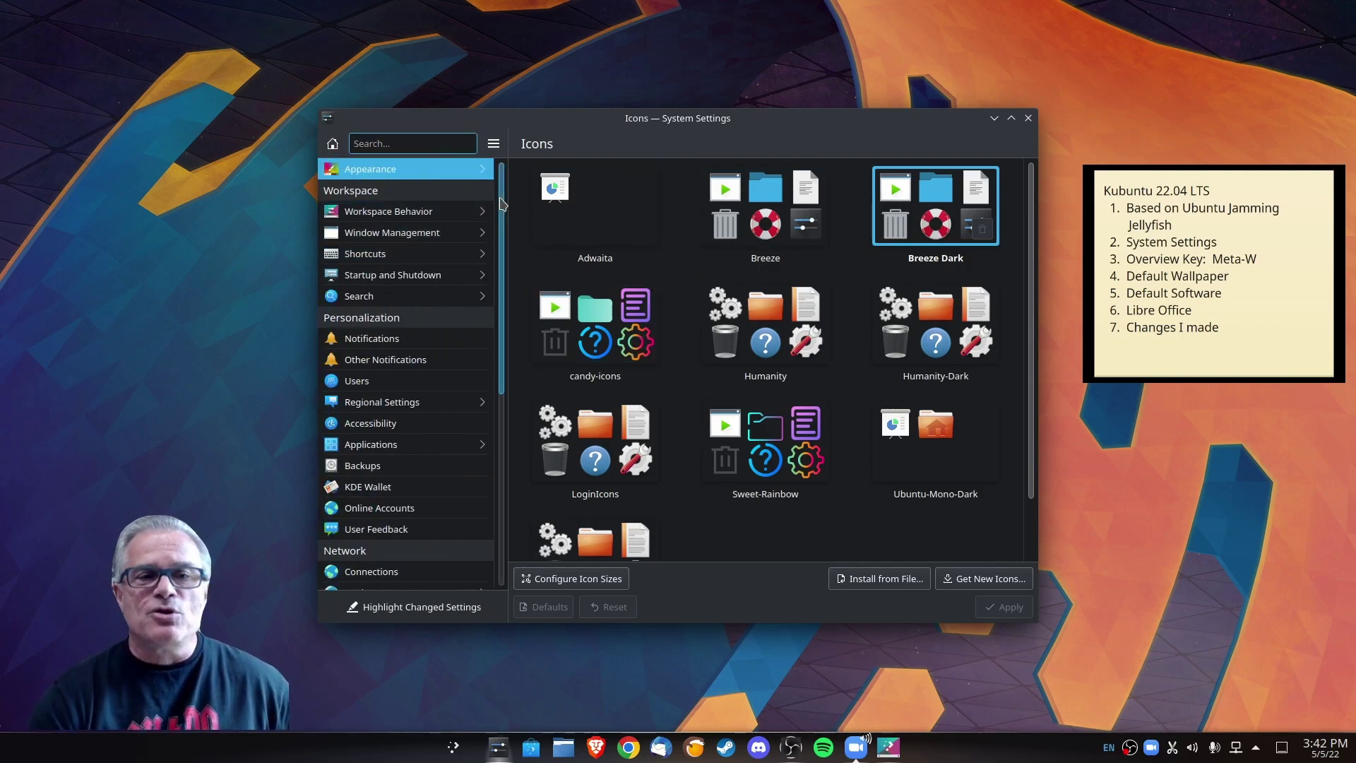
Step: Open Driver Manager with the admin password to list GTX 1060 drivers, nvidia-driver-510 in use
{"action": "scroll", "coordinate": [494, 296], "scroll_direction": "down", "scroll_amount": 4}
{"action": "scroll", "coordinate": [496, 311], "scroll_direction": "down", "scroll_amount": 2}
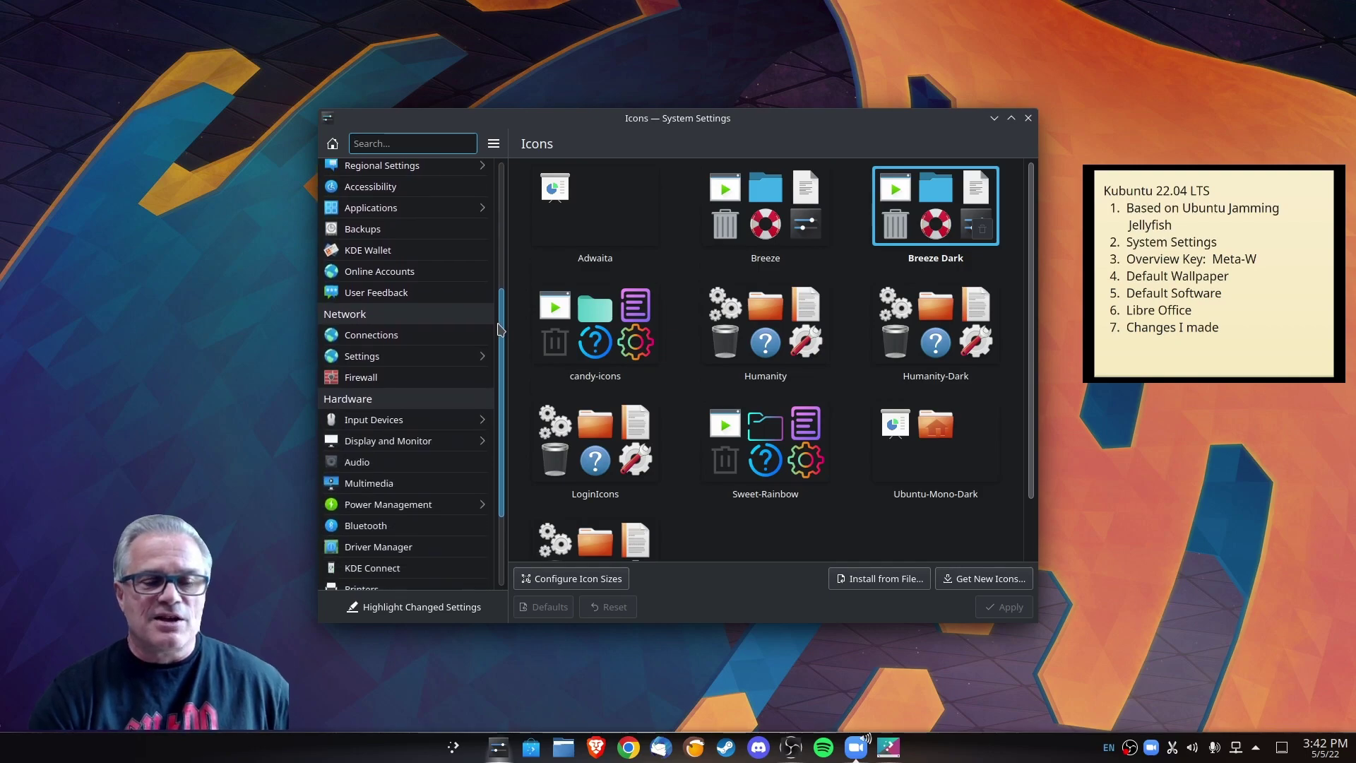
{"action": "left_click_drag", "start_coordinate": [498, 329], "coordinate": [498, 399]}
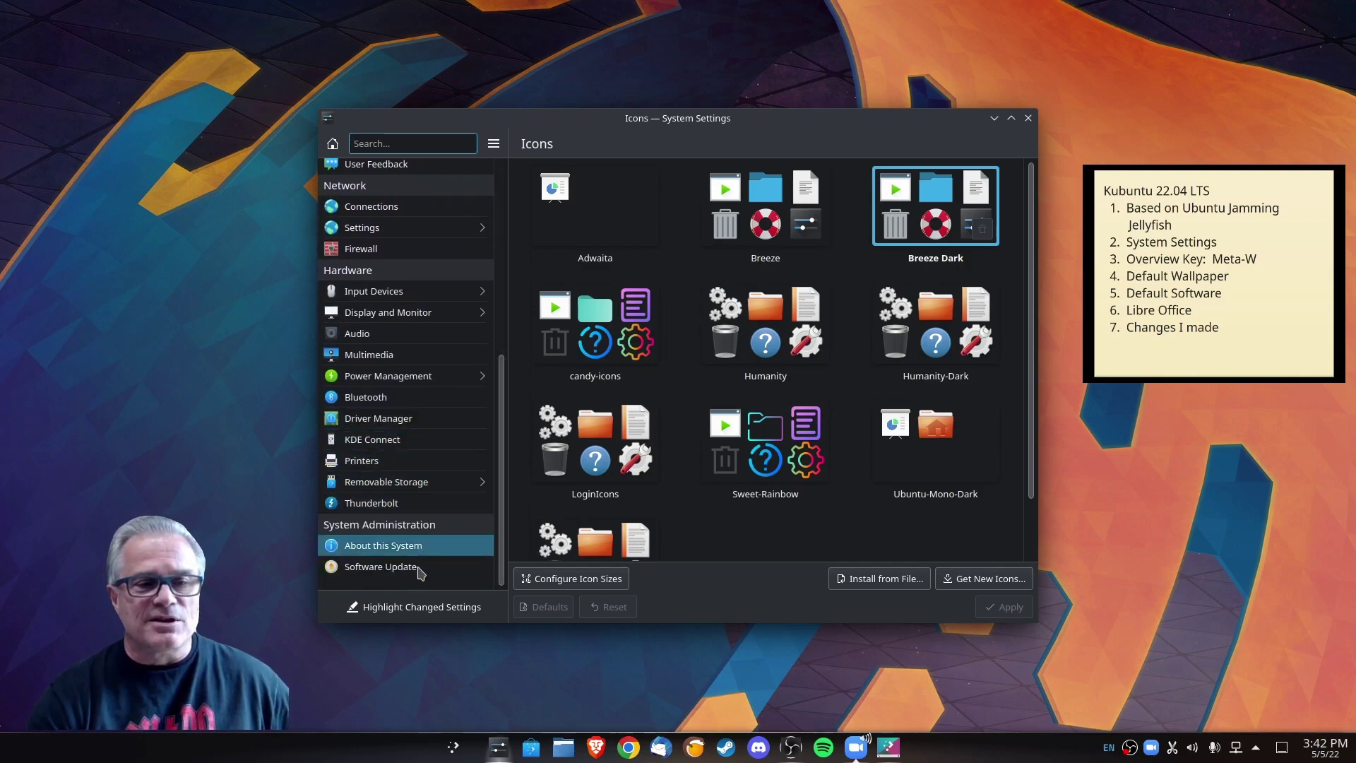
{"action": "left_click", "coordinate": [394, 418]}
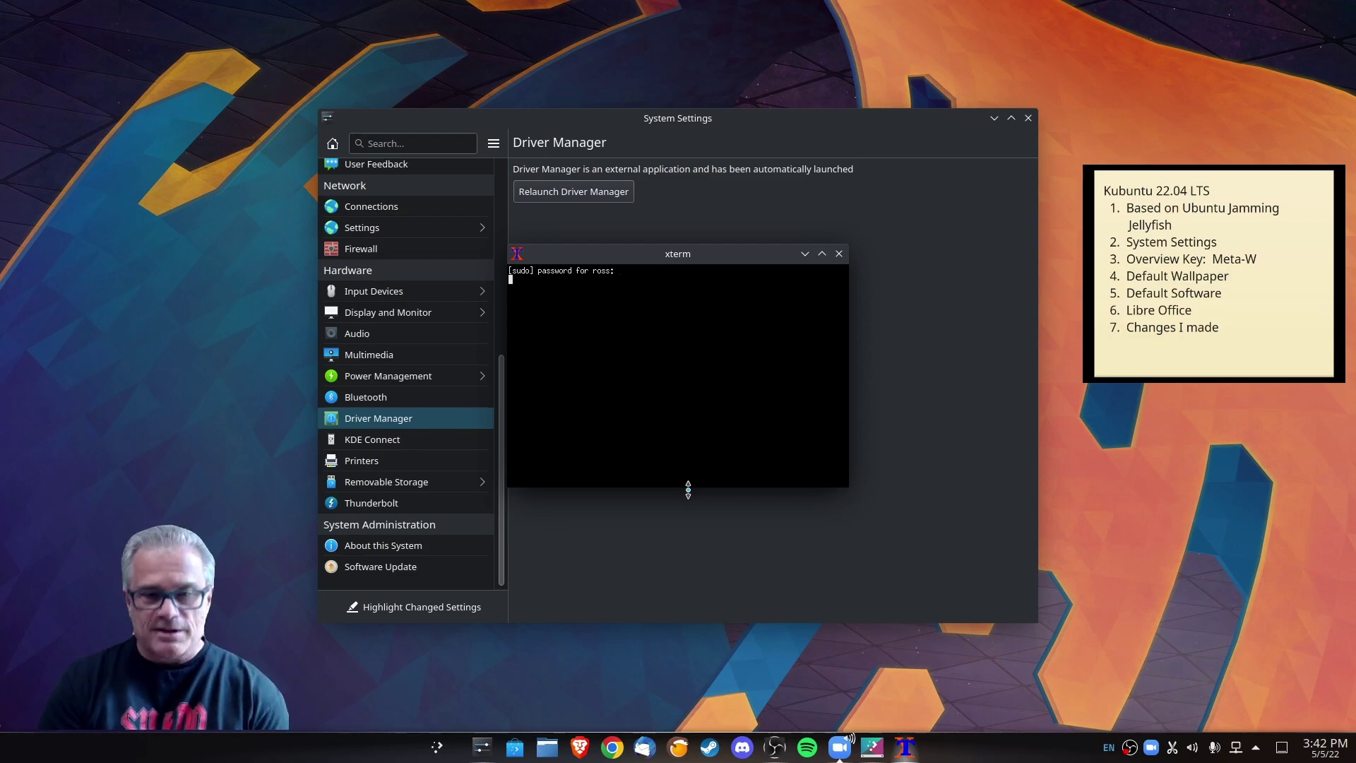
{"action": "key", "text": "Return"}
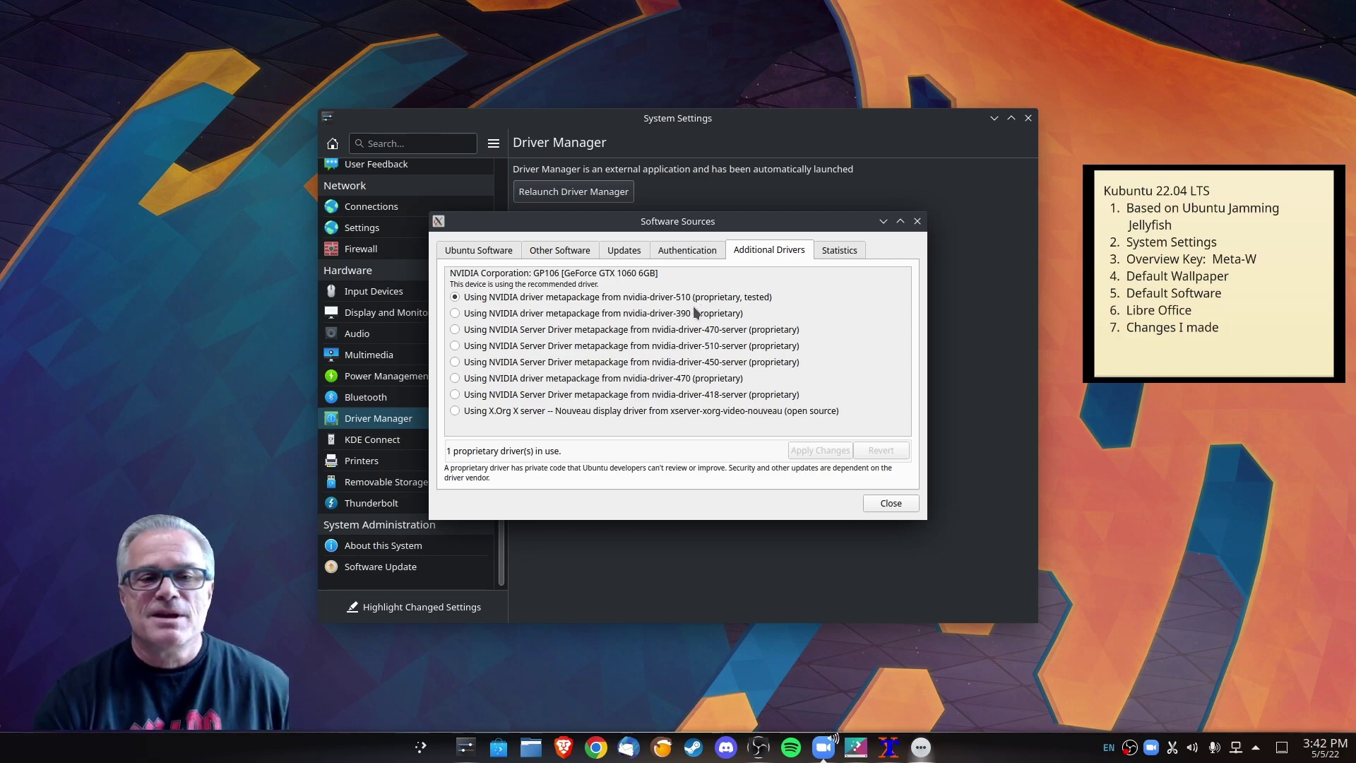
Step: Close the drivers list, check the HP OfficeJet Pro 8710 printer, and close System Settings
{"action": "left_click", "coordinate": [917, 221]}
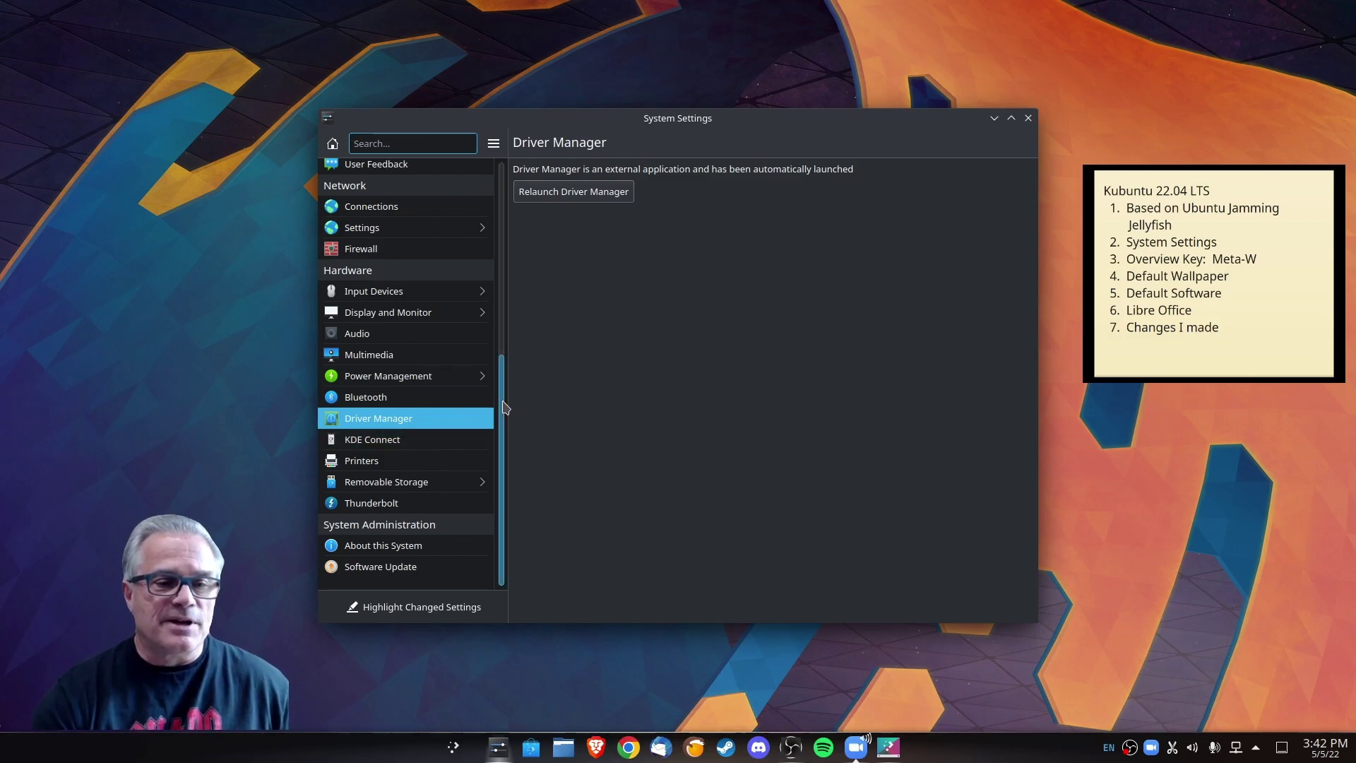
{"action": "left_click", "coordinate": [421, 461]}
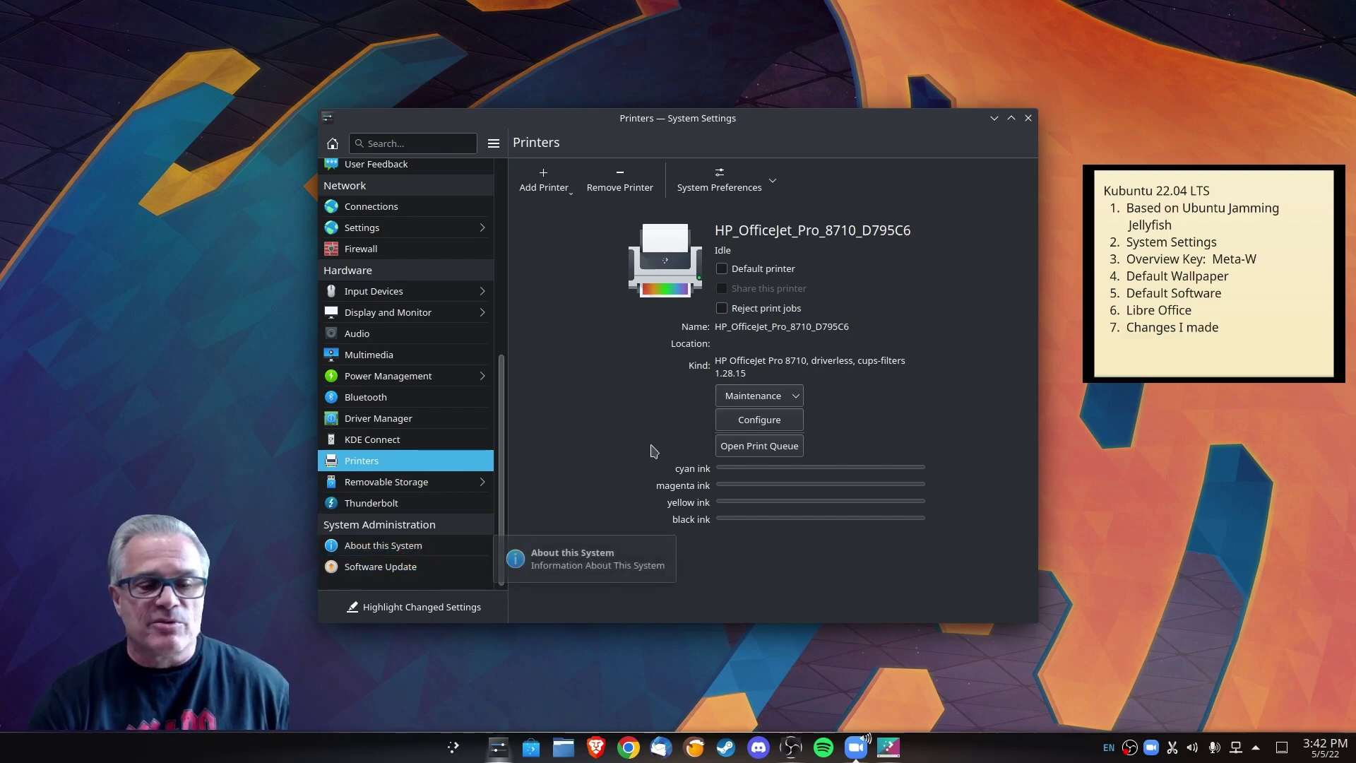
{"action": "left_click", "coordinate": [1029, 118]}
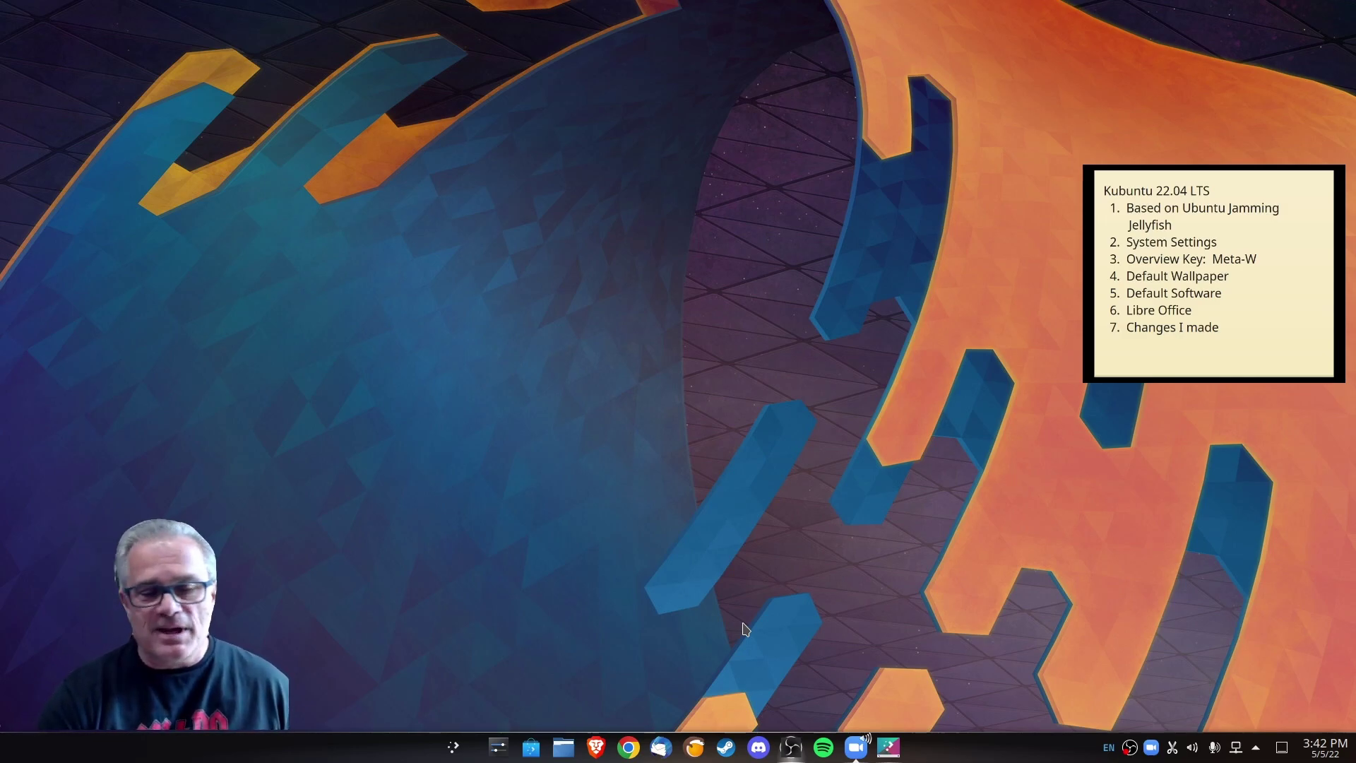
Step: Launch Discover, scroll its Applications catalogue sorted by rating, then close it
{"action": "left_click", "coordinate": [456, 749]}
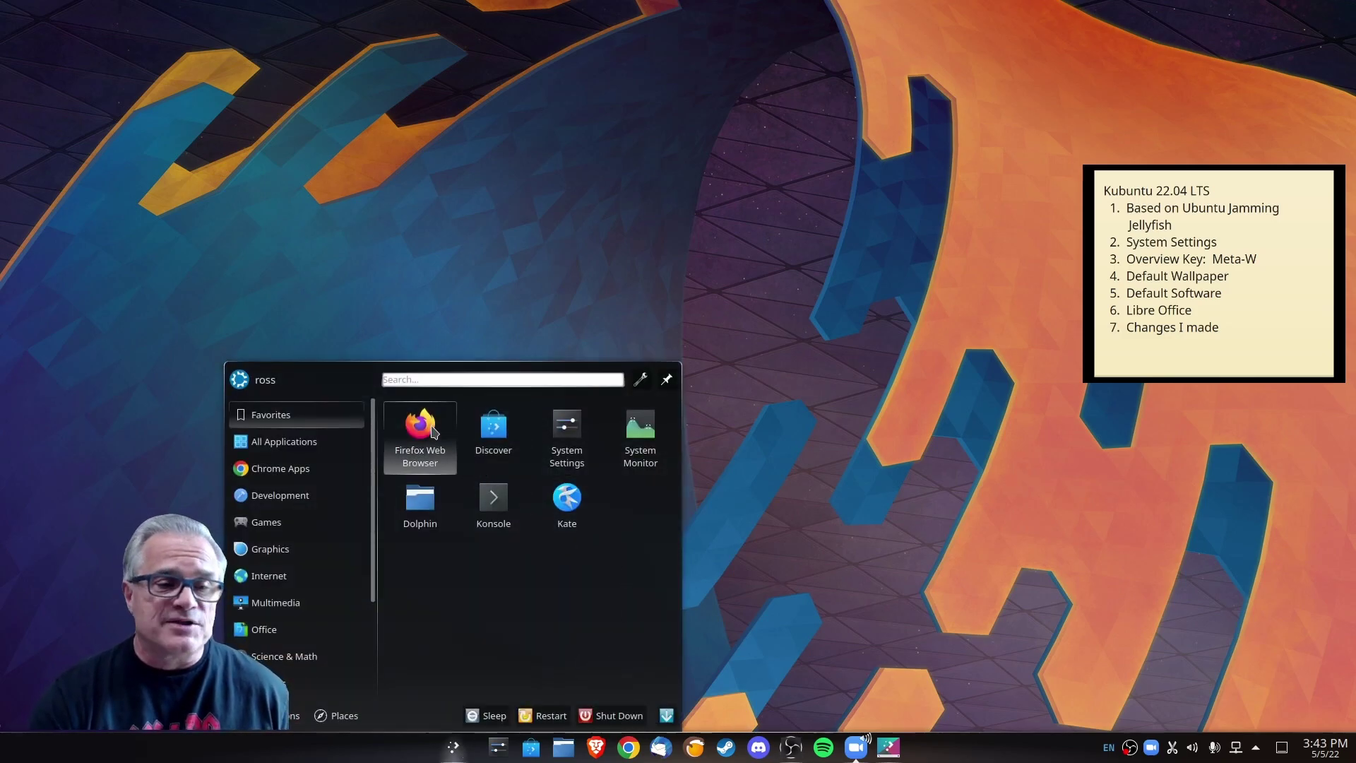
{"action": "left_click", "coordinate": [504, 433]}
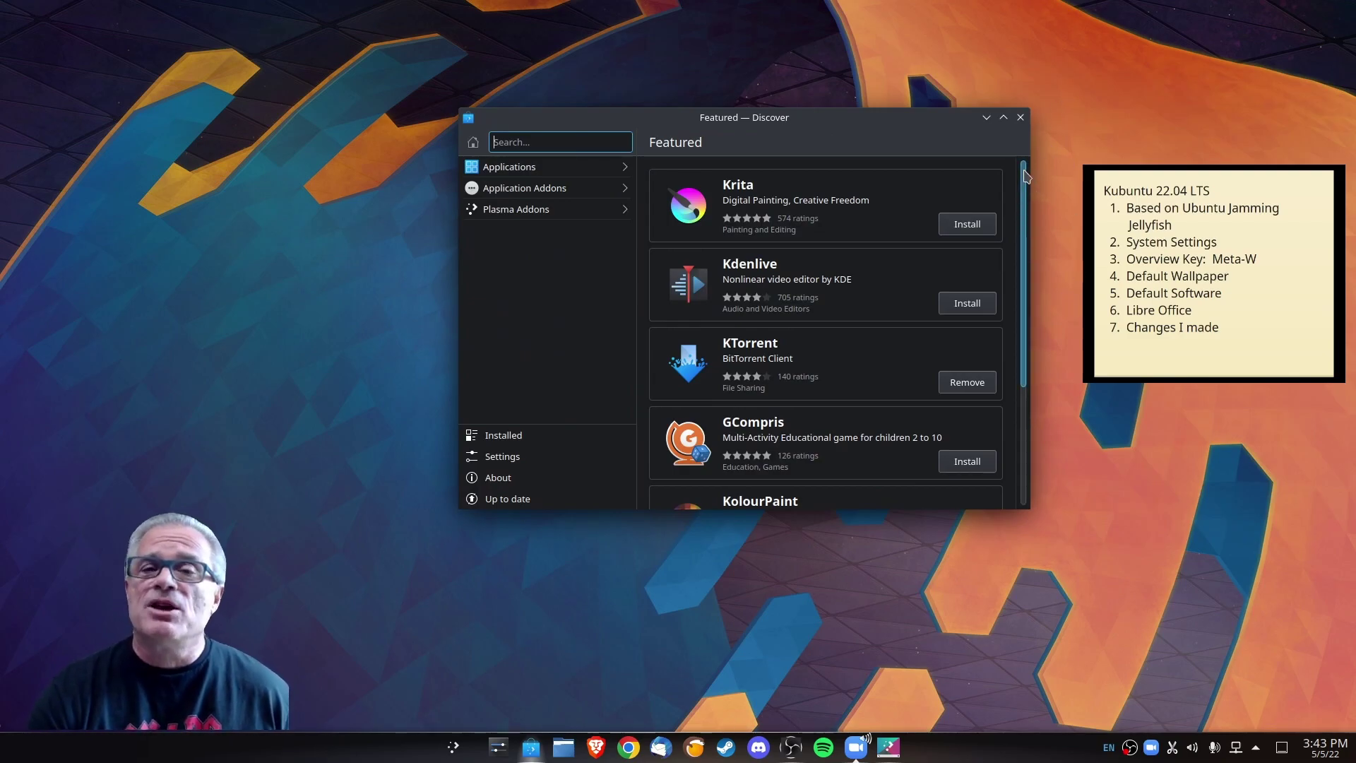
{"action": "scroll", "coordinate": [1024, 176], "scroll_direction": "down", "scroll_amount": 3}
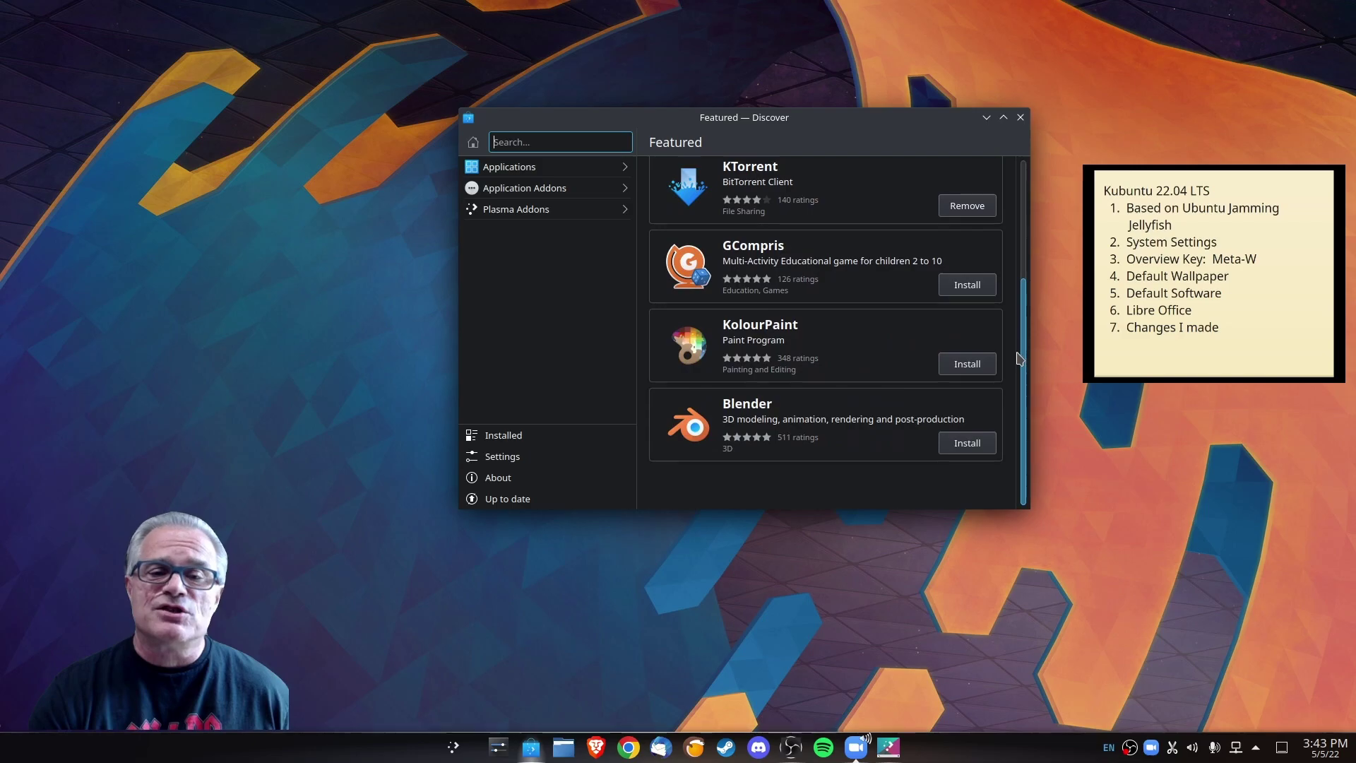
{"action": "scroll", "coordinate": [1024, 176], "scroll_direction": "up", "scroll_amount": 3}
{"action": "left_click", "coordinate": [586, 167]}
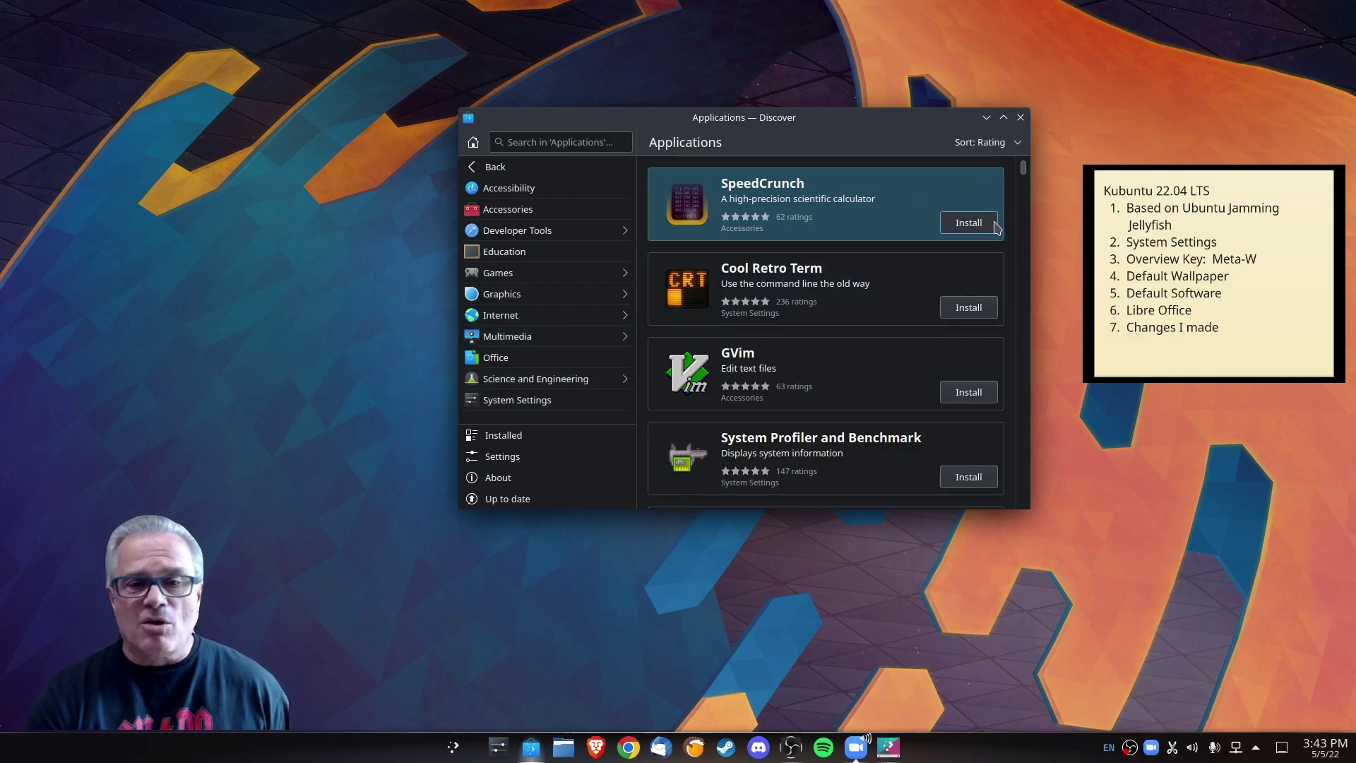
{"action": "left_click_drag", "start_coordinate": [1023, 175], "coordinate": [1023, 286]}
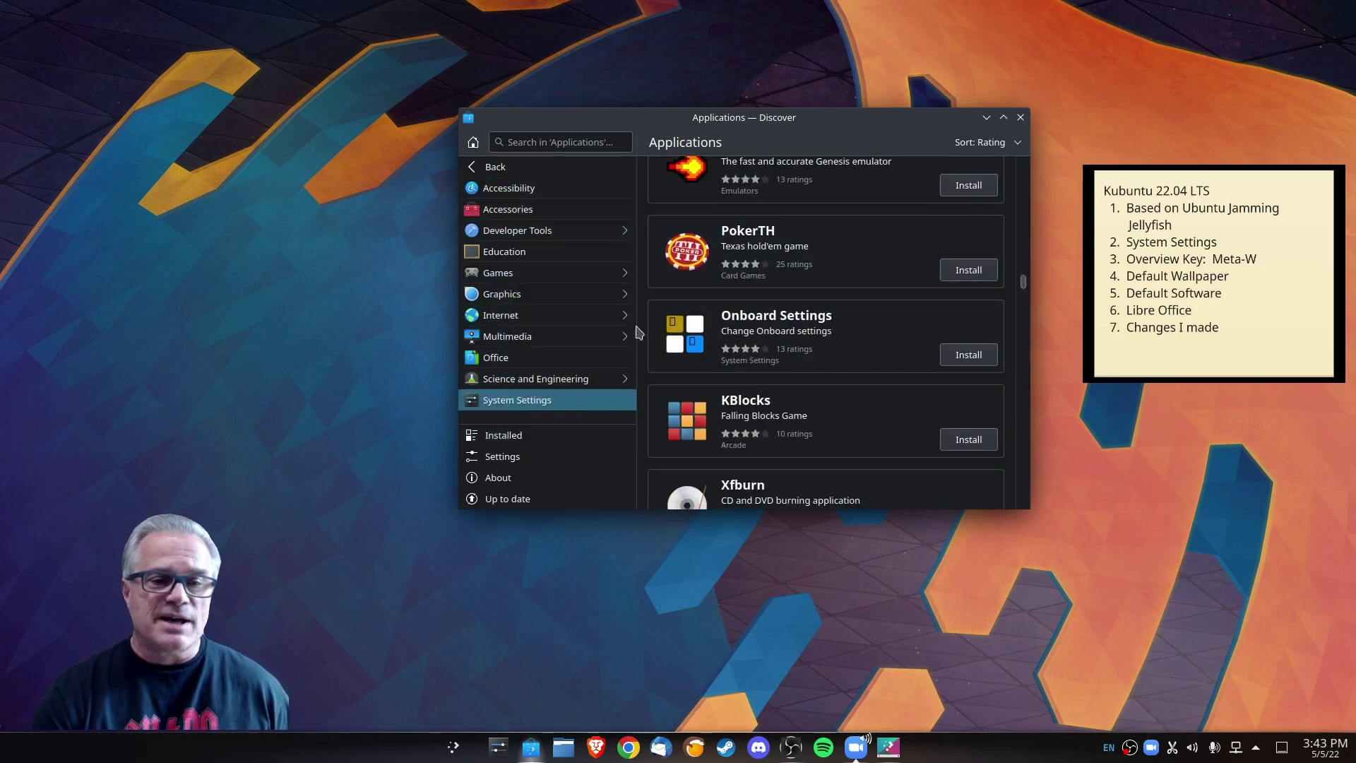
{"action": "left_click", "coordinate": [1020, 117]}
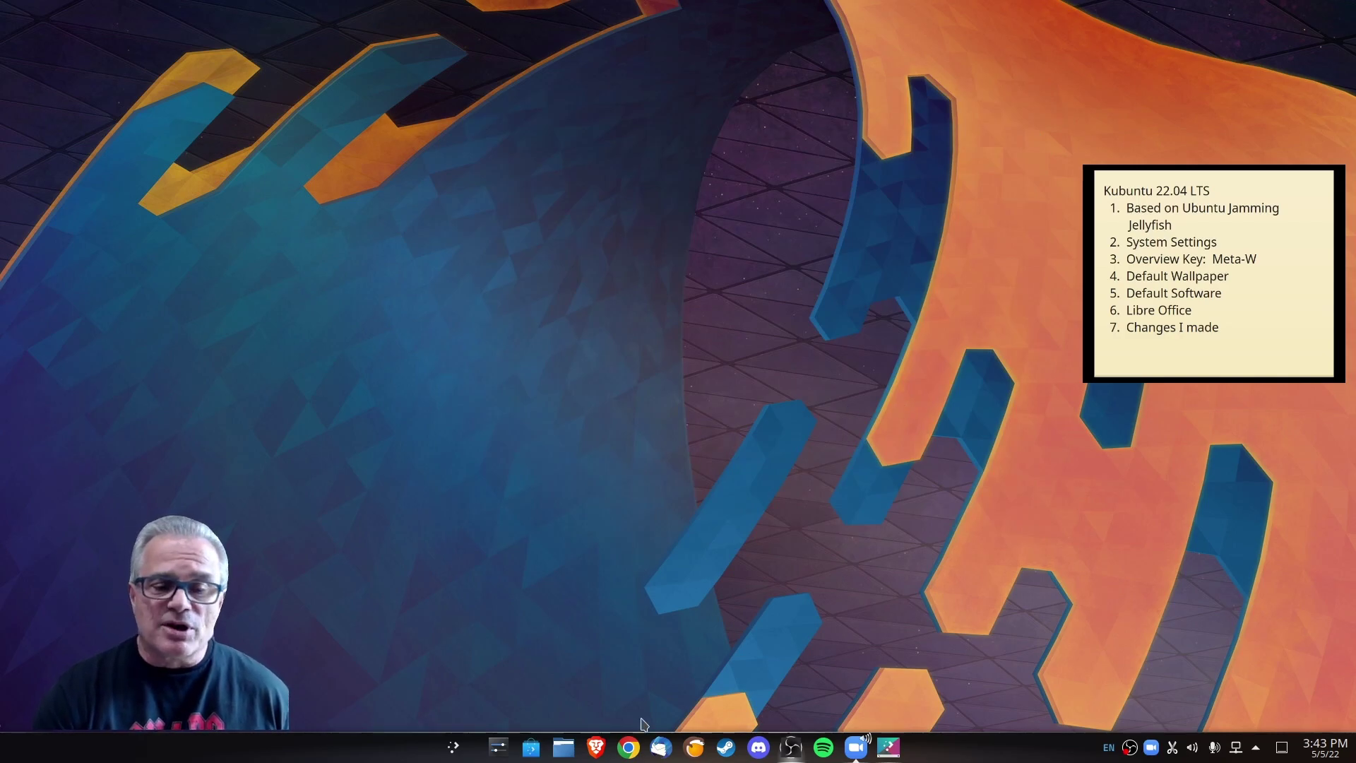
Step: Open Dolphin on the Home folder and turn off Show Hidden Files
{"action": "mouse_move", "coordinate": [632, 748]}
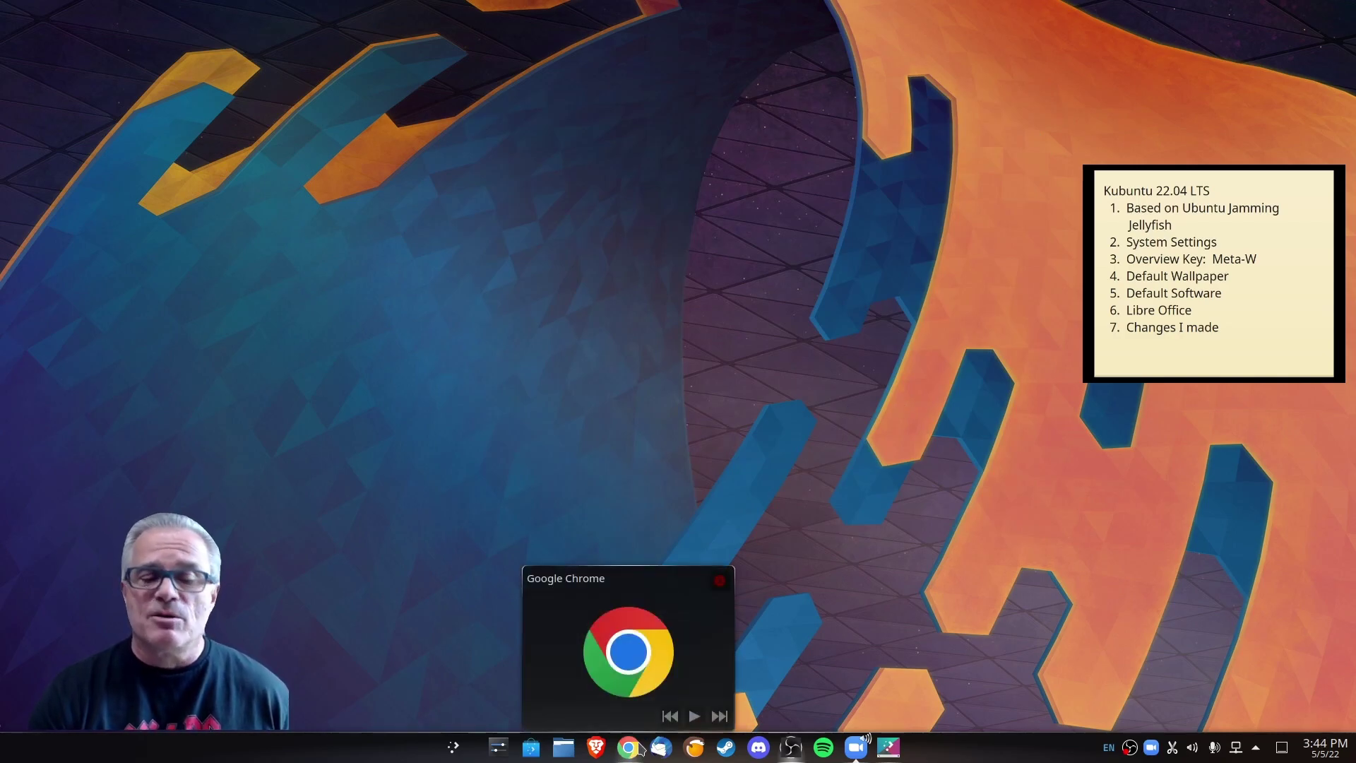
{"action": "left_click", "coordinate": [577, 745]}
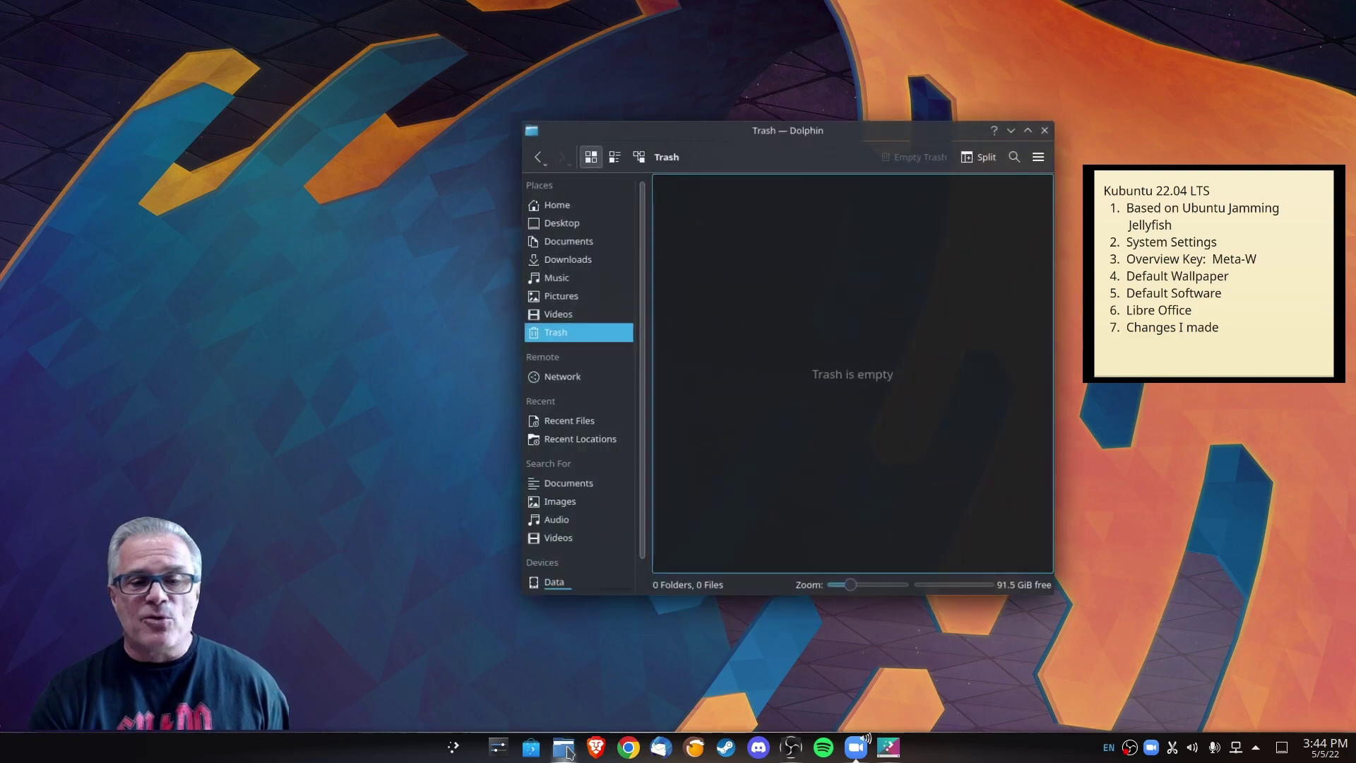
{"action": "left_click", "coordinate": [560, 212]}
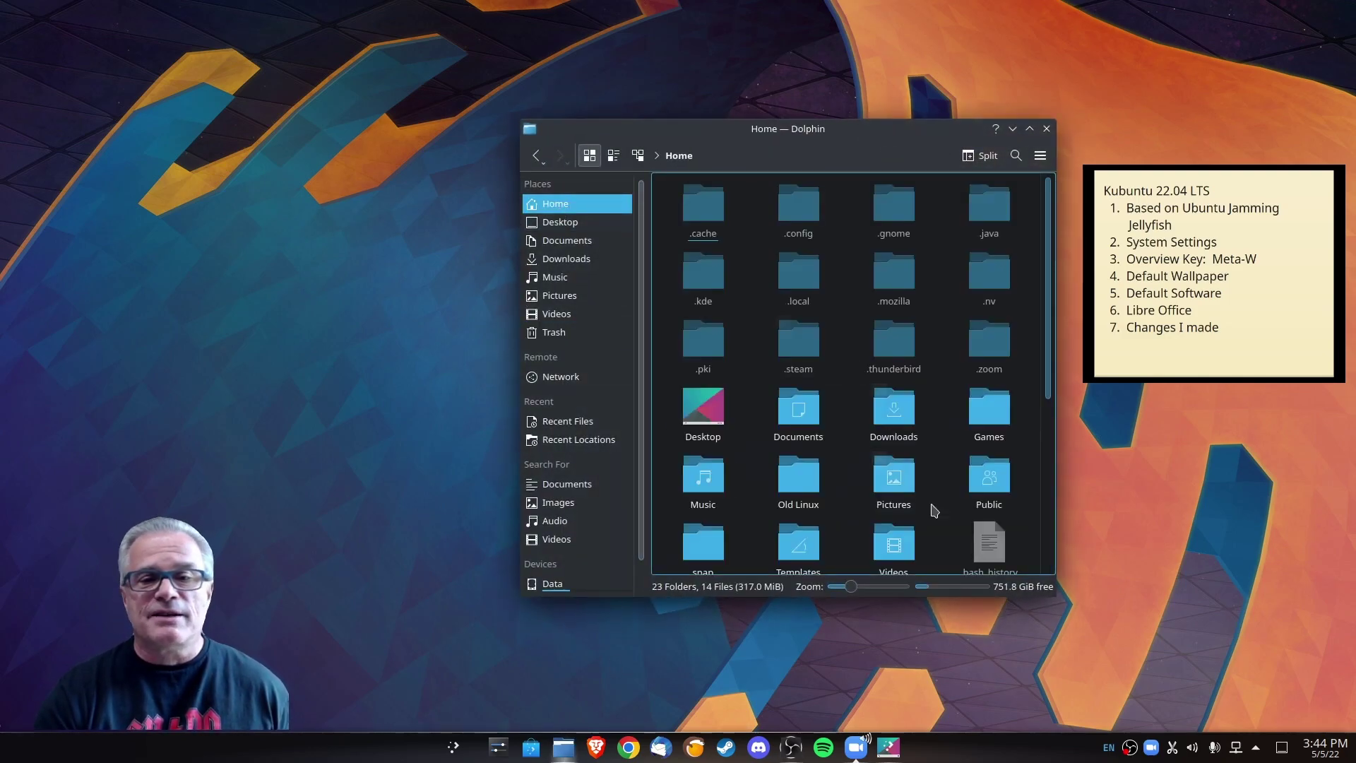
{"action": "left_click", "coordinate": [1042, 157]}
{"action": "left_click", "coordinate": [1047, 319]}
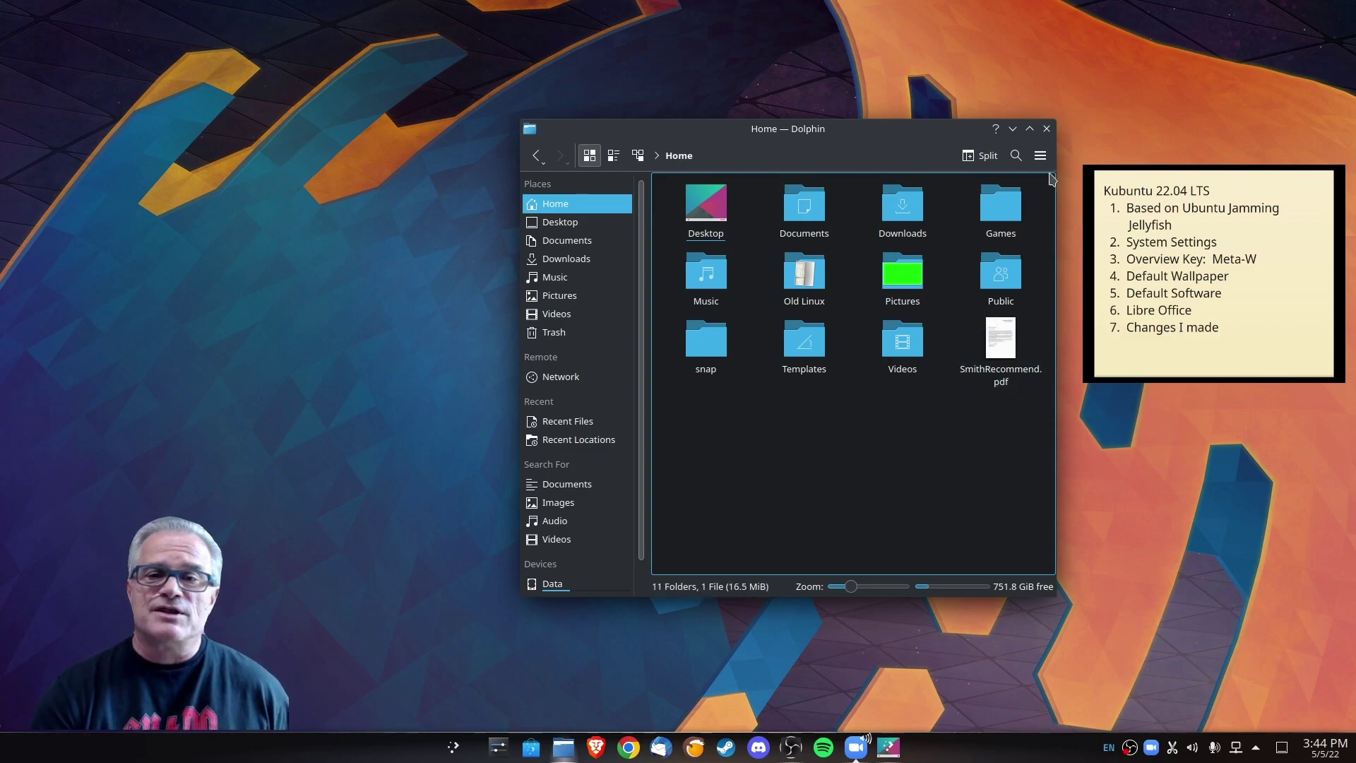
Step: Close Dolphin and launch LibreOffice from the launcher's Office category
{"action": "left_click", "coordinate": [1047, 130]}
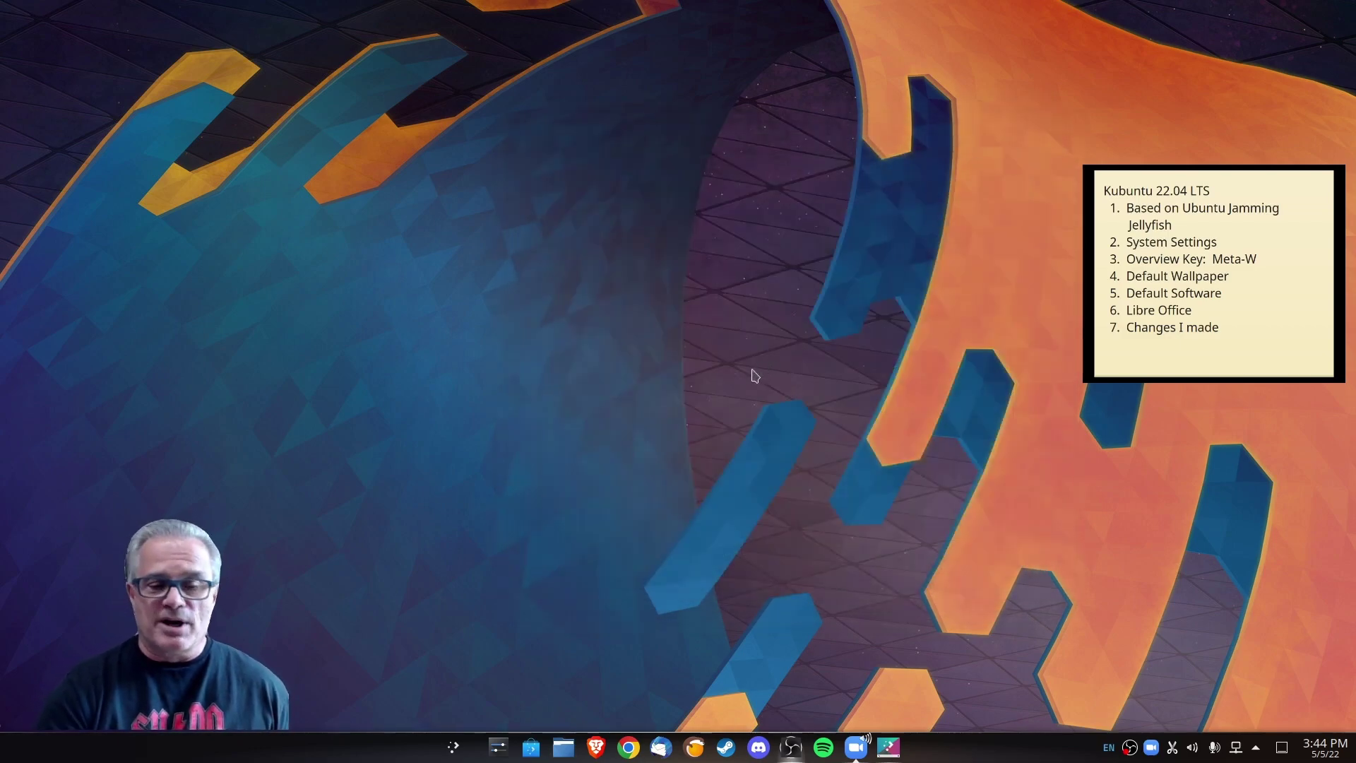
{"action": "left_click", "coordinate": [452, 749]}
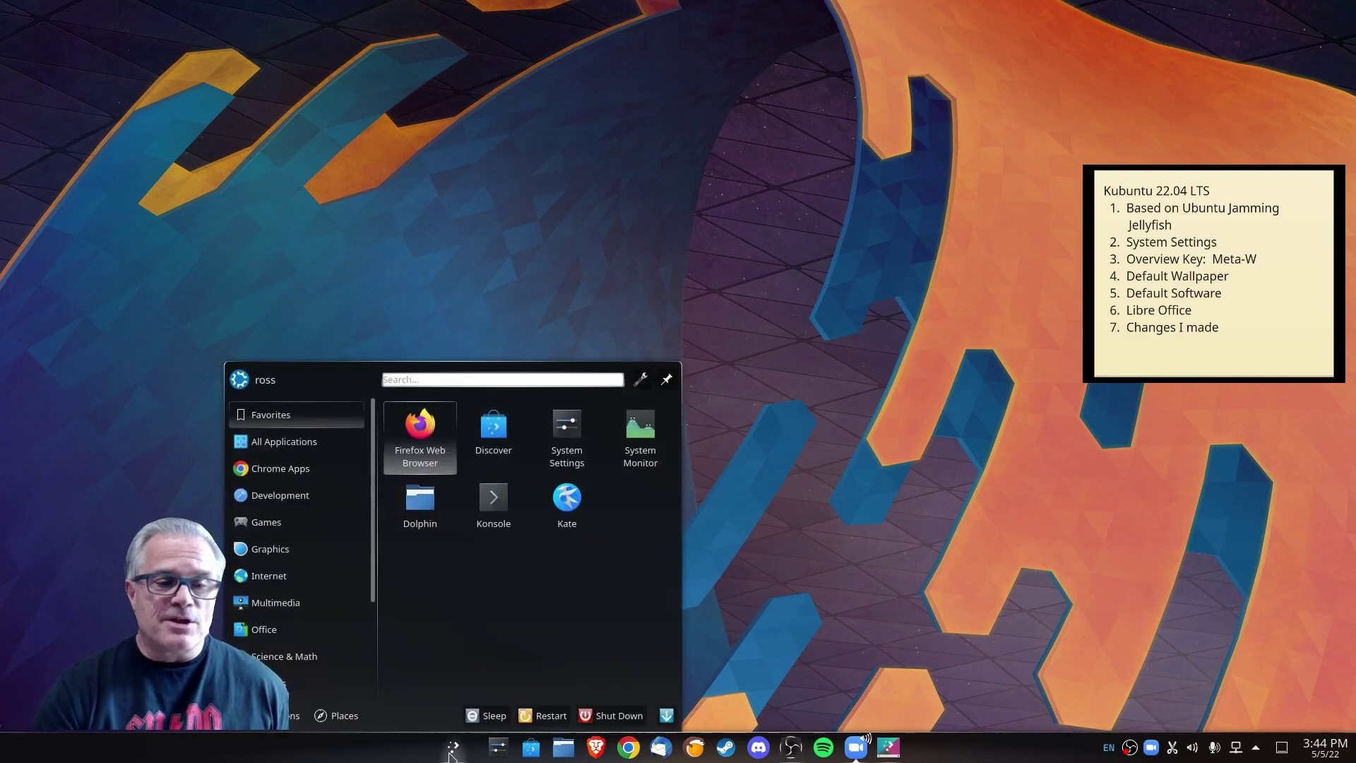
{"action": "mouse_move", "coordinate": [288, 628]}
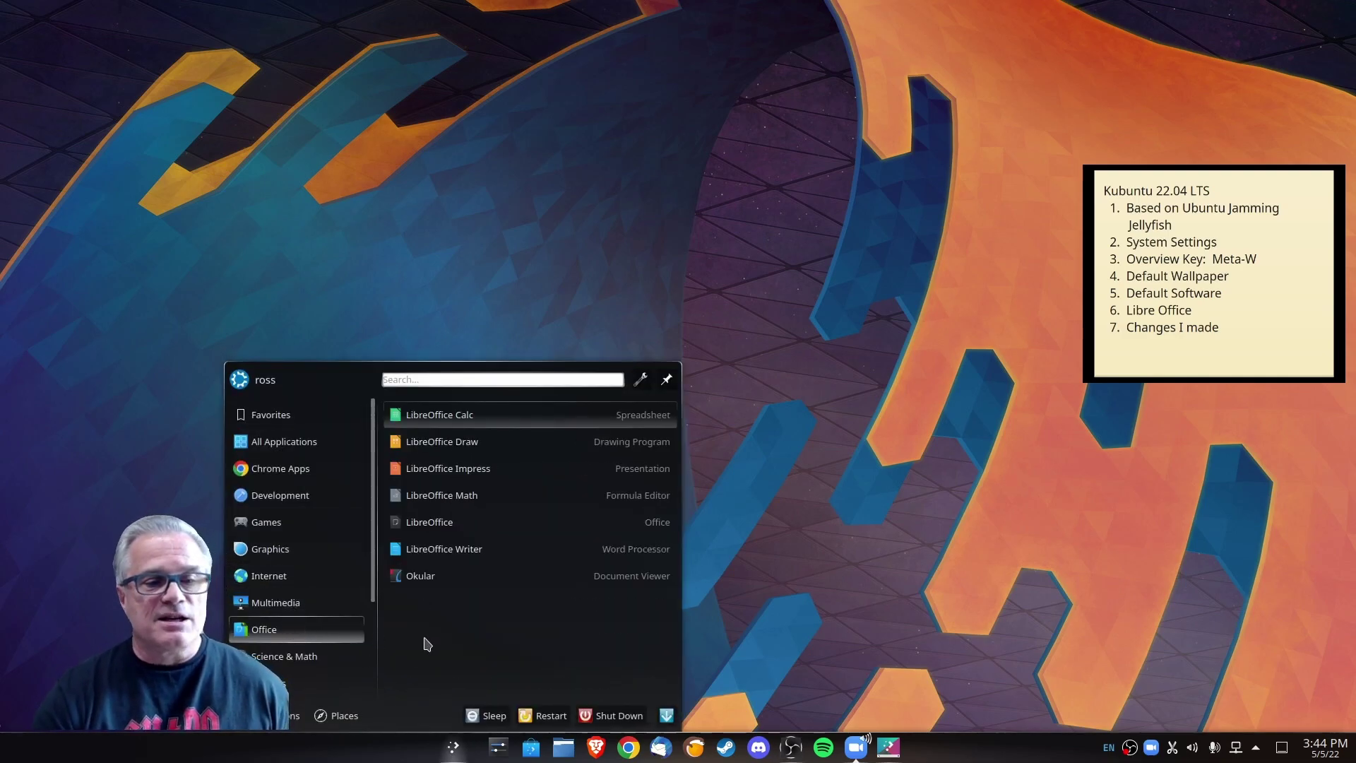
{"action": "left_click", "coordinate": [459, 523]}
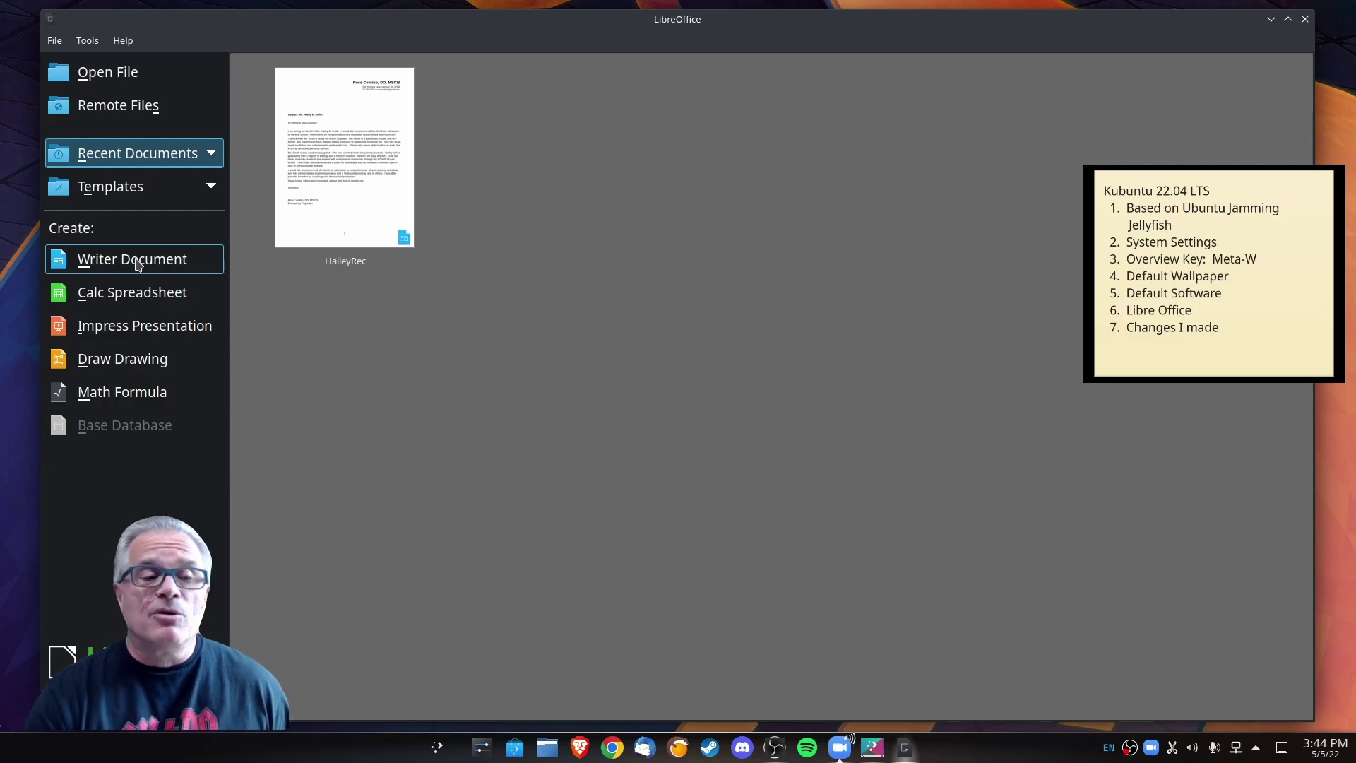
Step: Create a blank Writer document (Untitled 1), then close LibreOffice to return to the desktop
{"action": "left_click", "coordinate": [138, 264]}
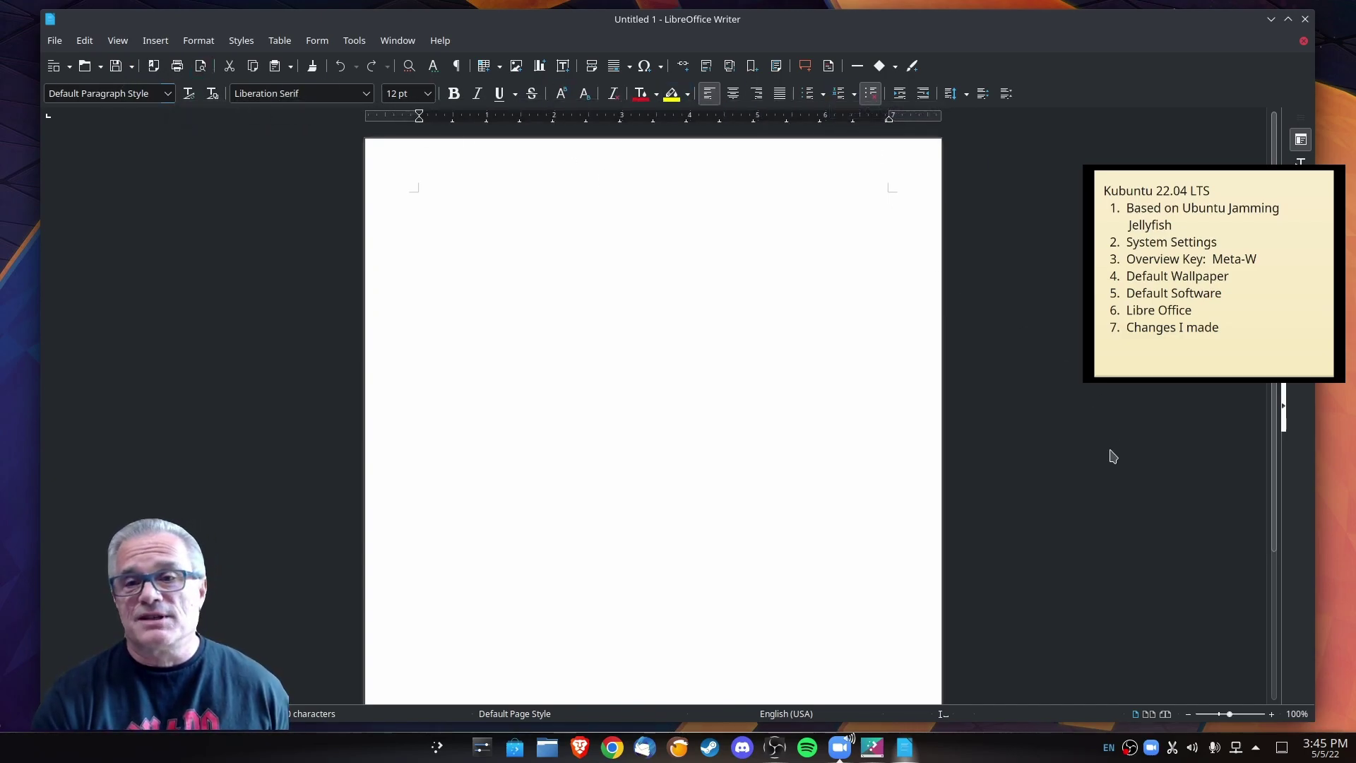
{"action": "left_click", "coordinate": [1305, 20]}
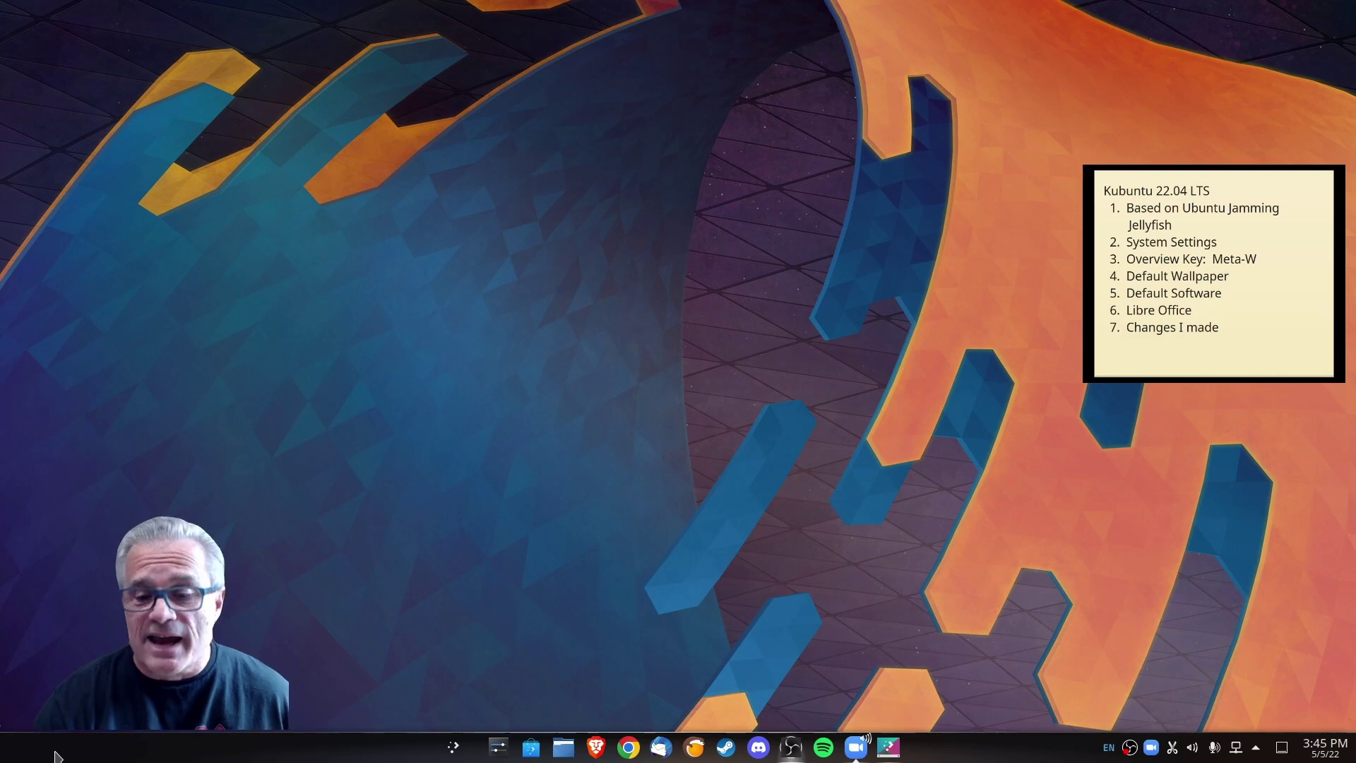
{"action": "right_click", "coordinate": [1033, 754]}
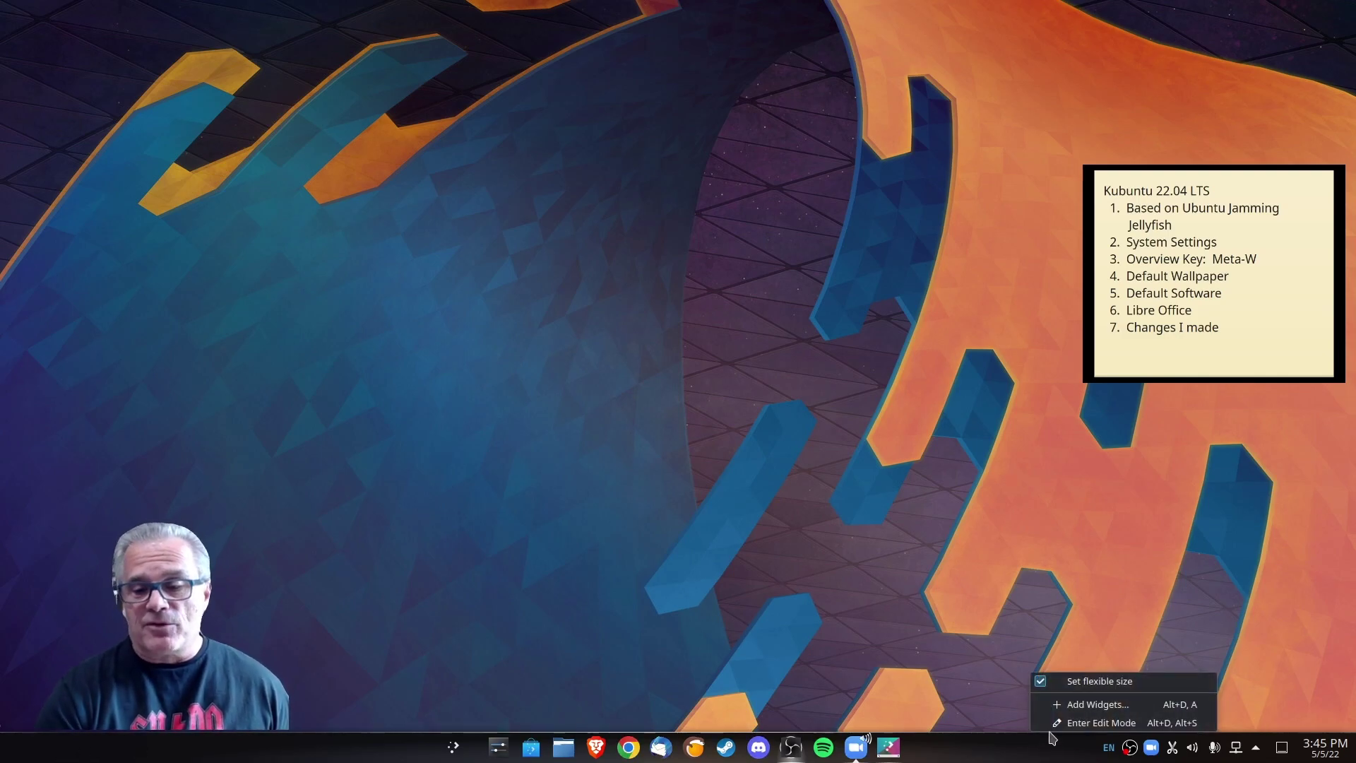
{"action": "left_click", "coordinate": [1087, 722]}
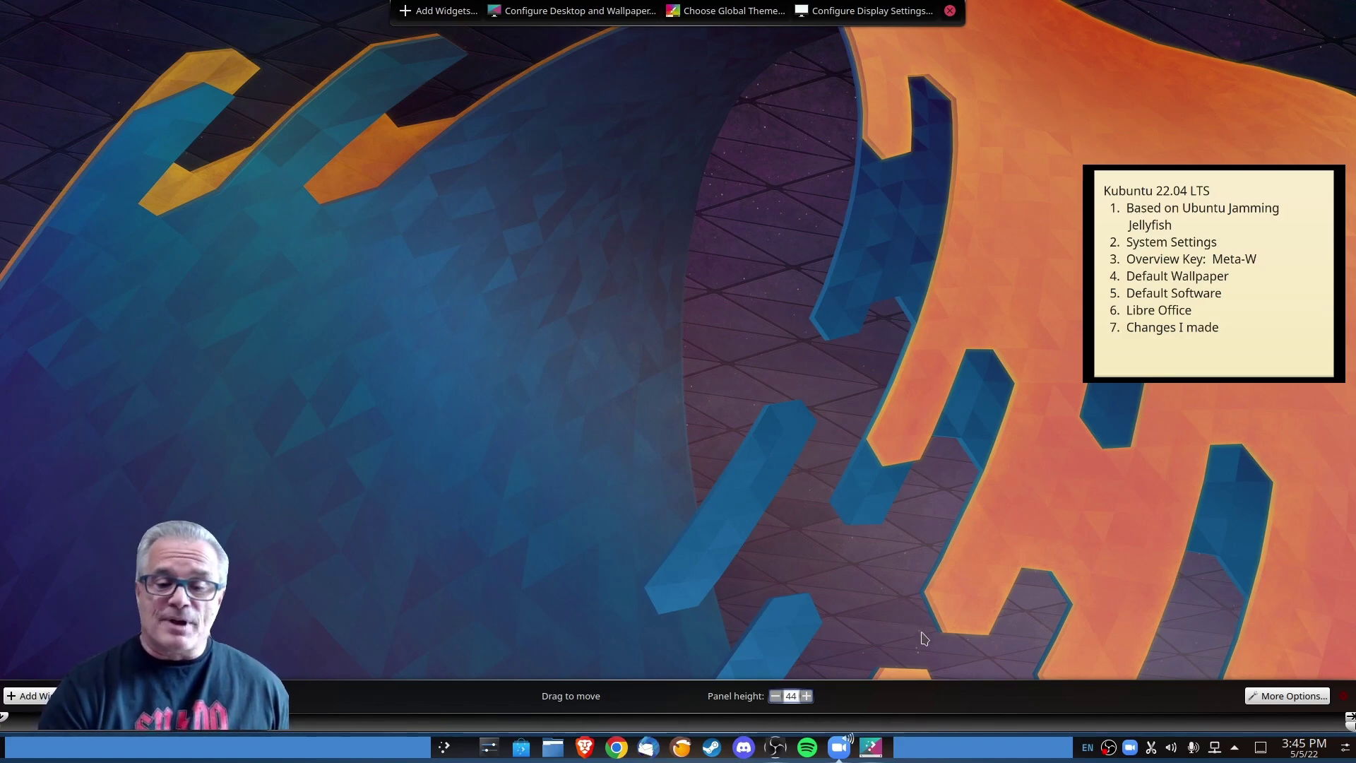
{"action": "right_click", "coordinate": [943, 541]}
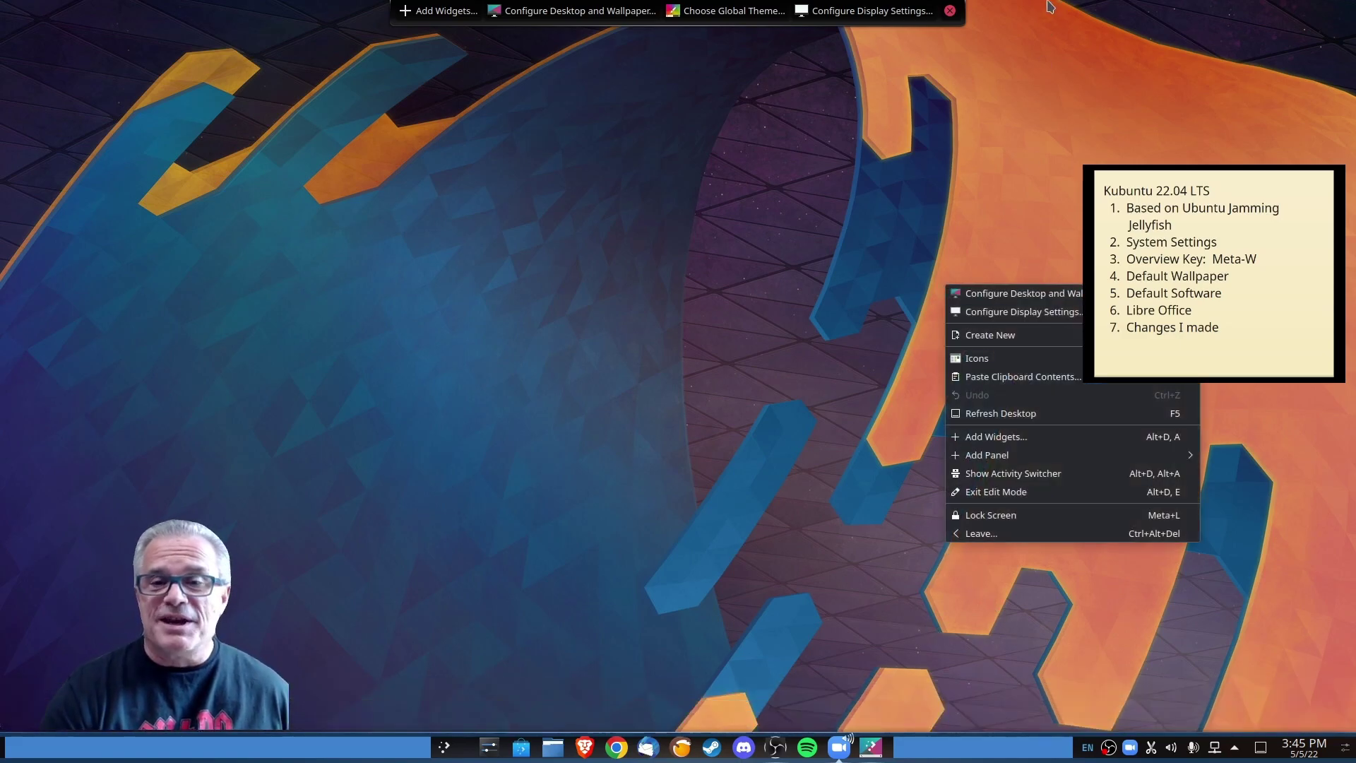
{"action": "left_click", "coordinate": [950, 10]}
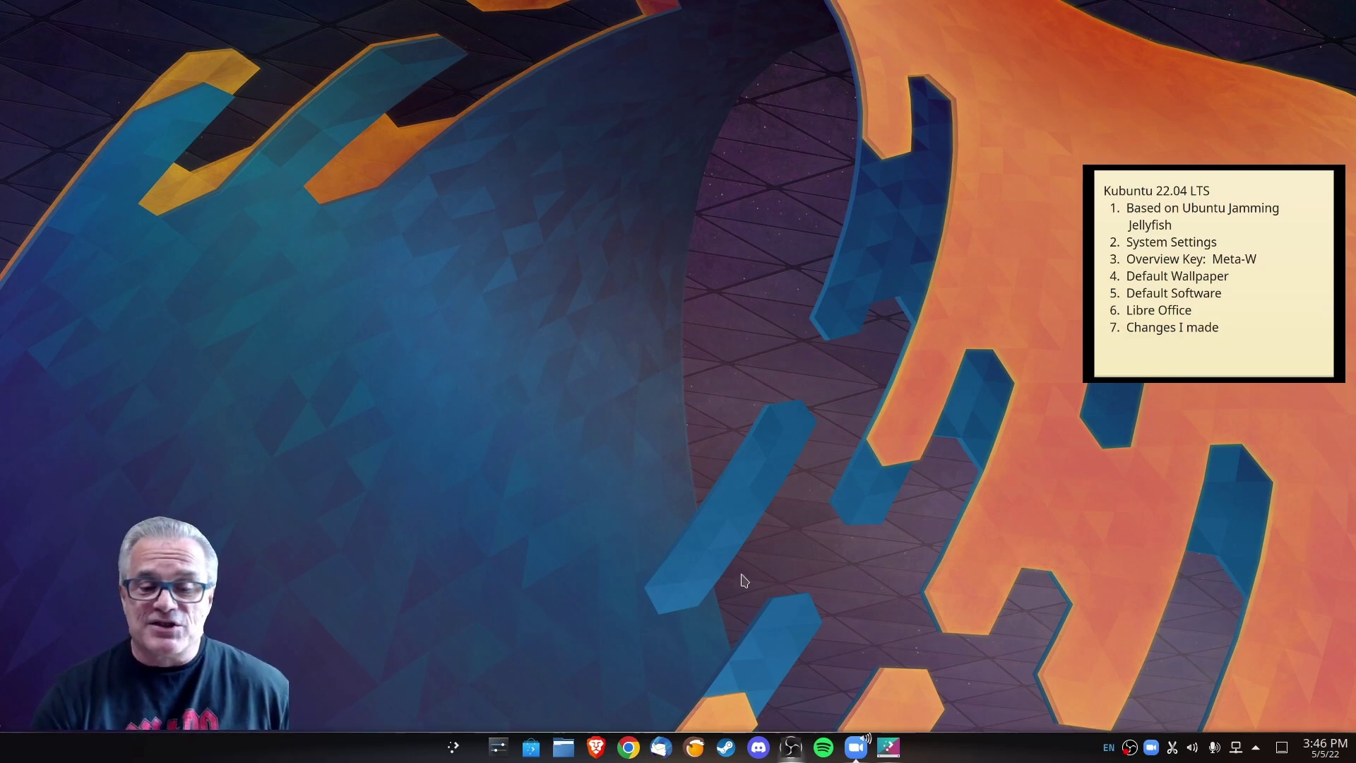
{"action": "left_click", "coordinate": [695, 751]}
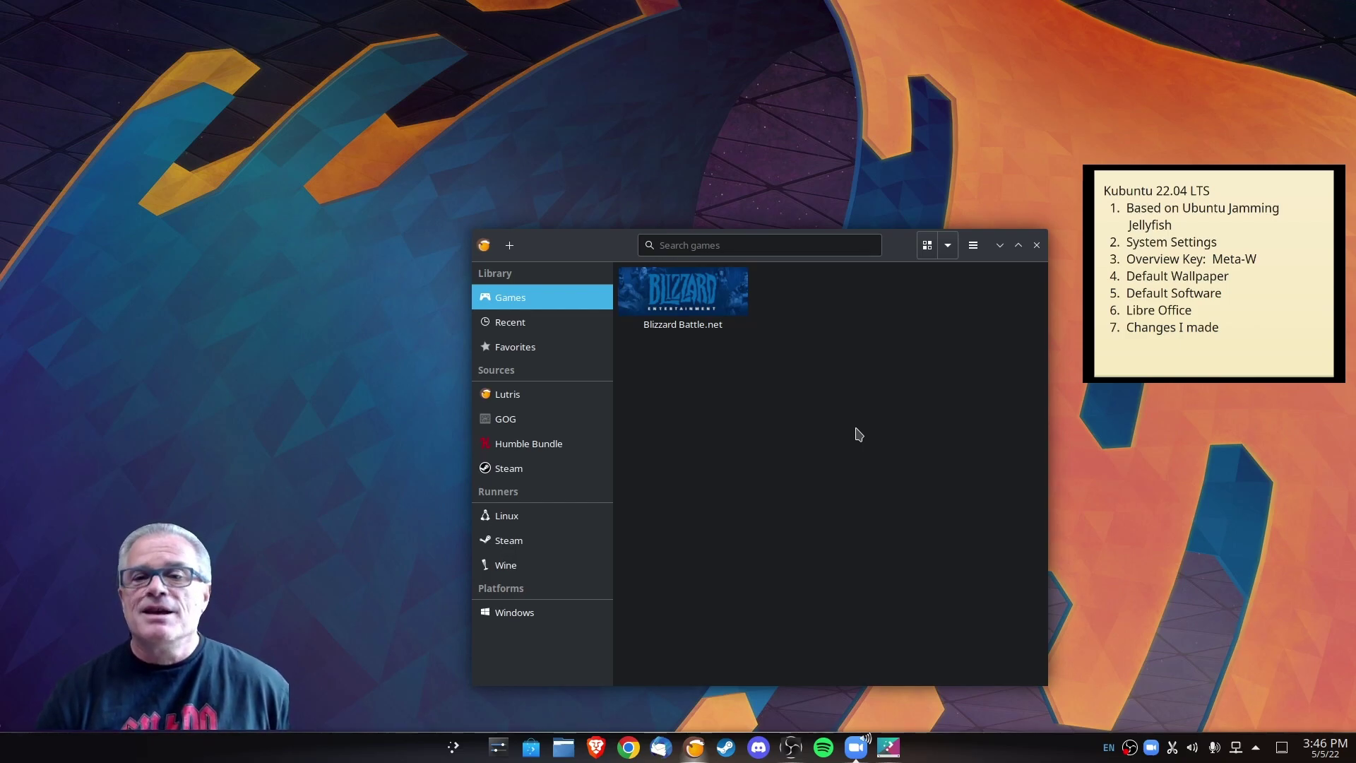
{"action": "left_click", "coordinate": [668, 299]}
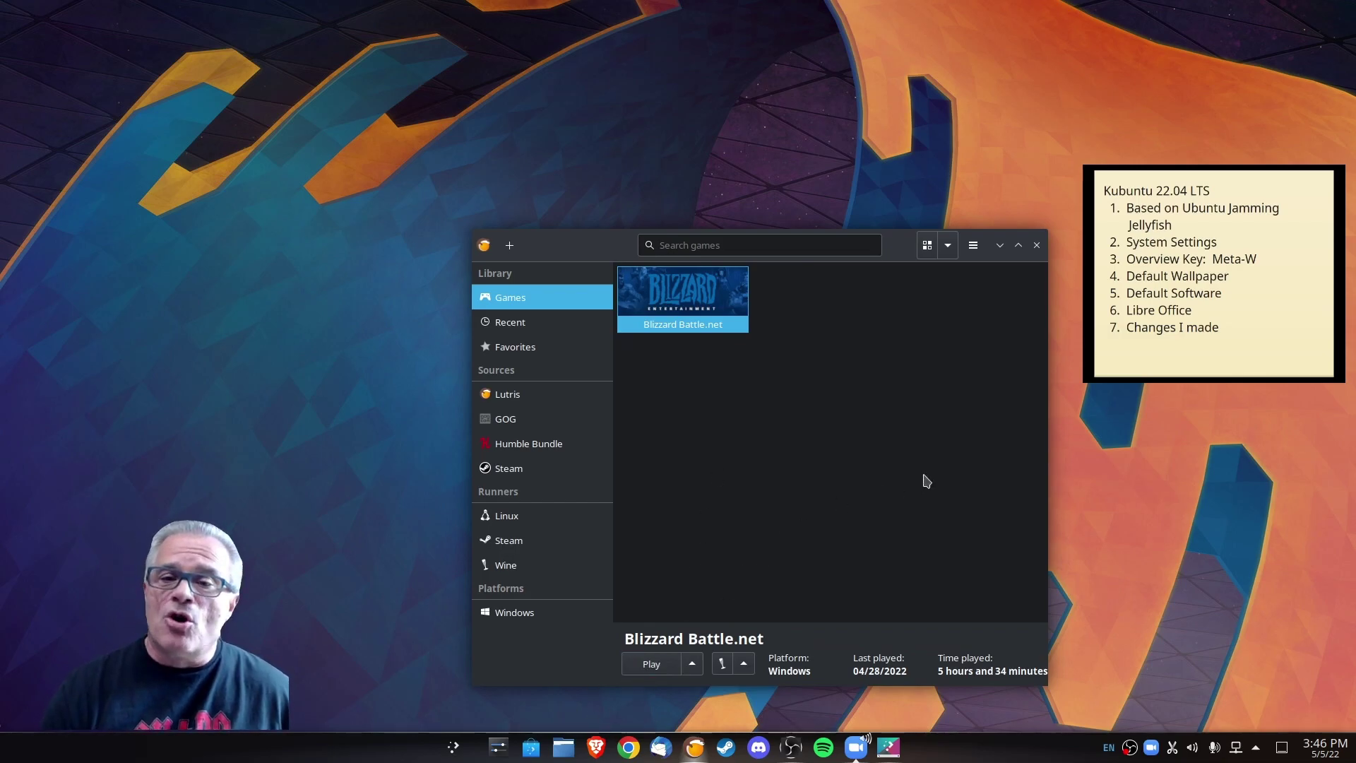
{"action": "left_click", "coordinate": [1036, 245]}
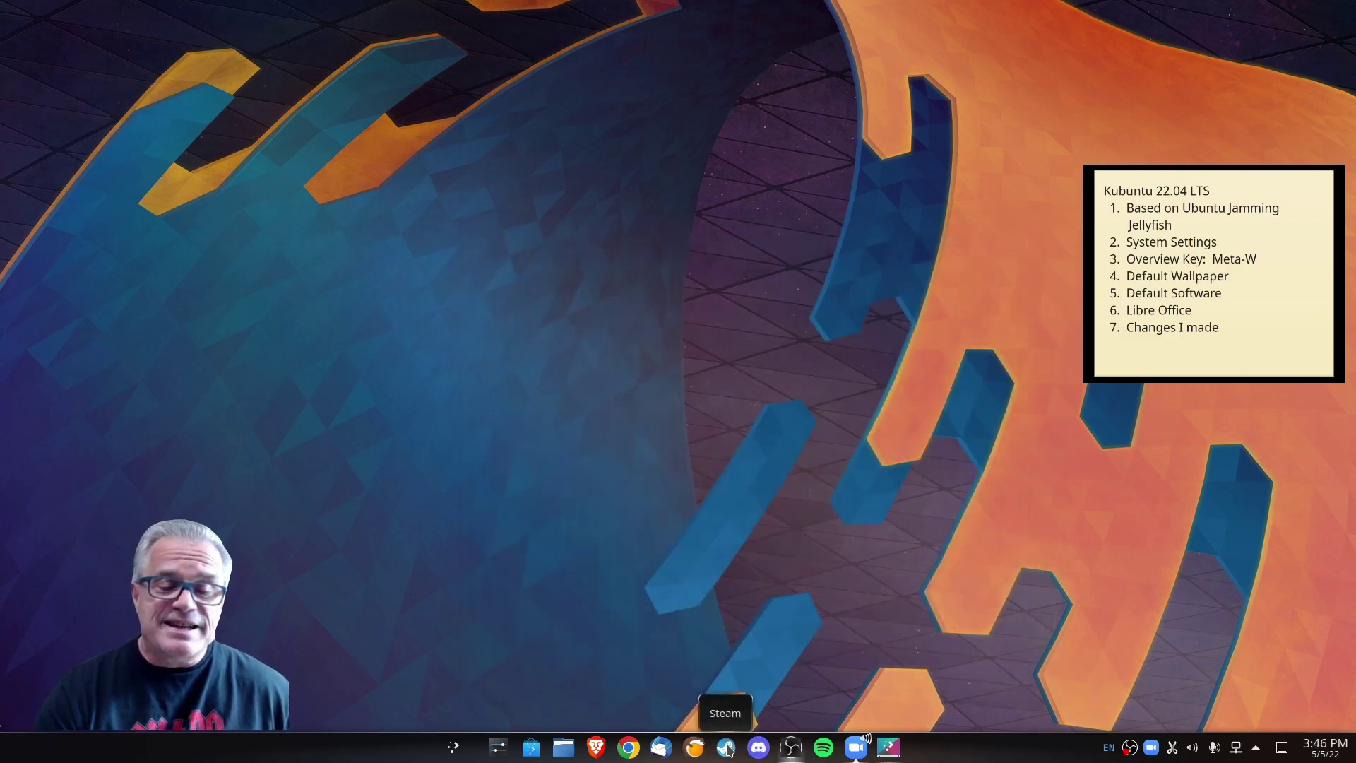
{"action": "left_click", "coordinate": [726, 747]}
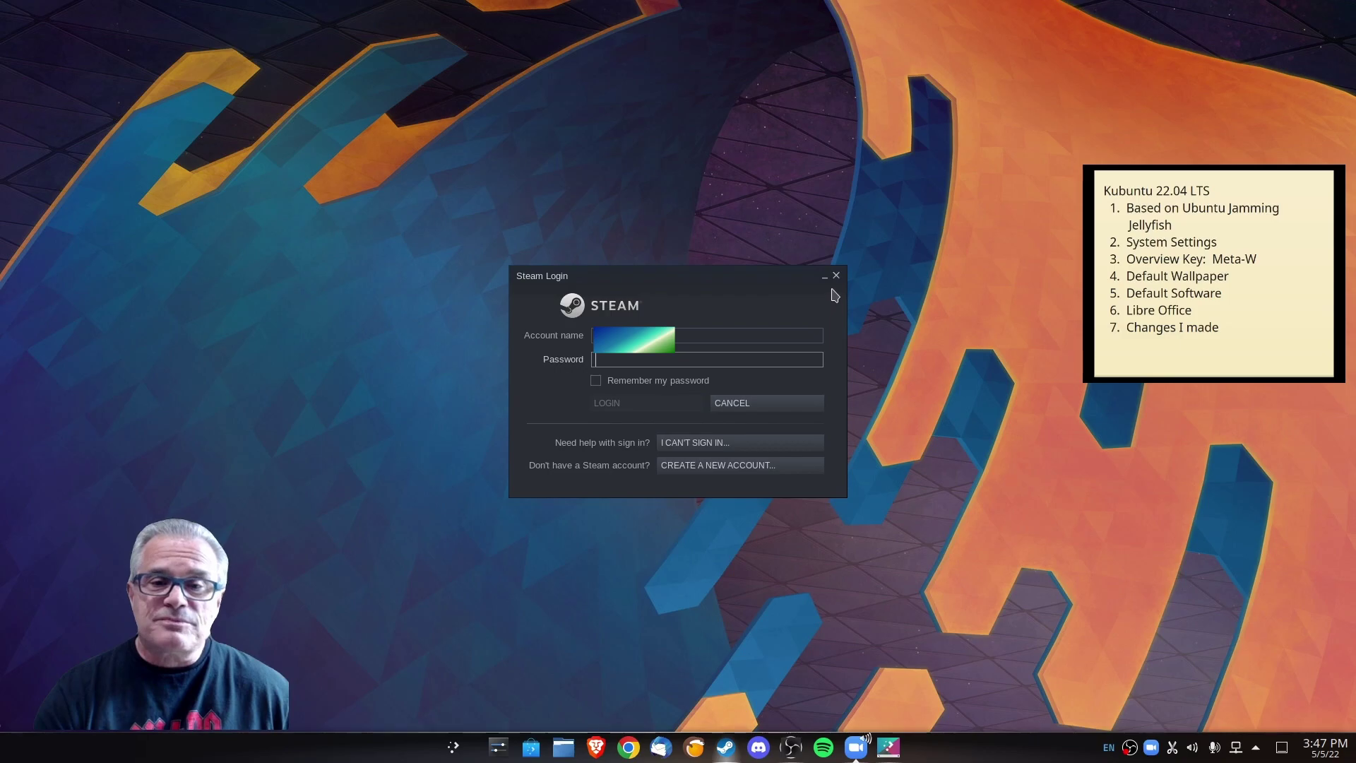
{"action": "left_click", "coordinate": [836, 275]}
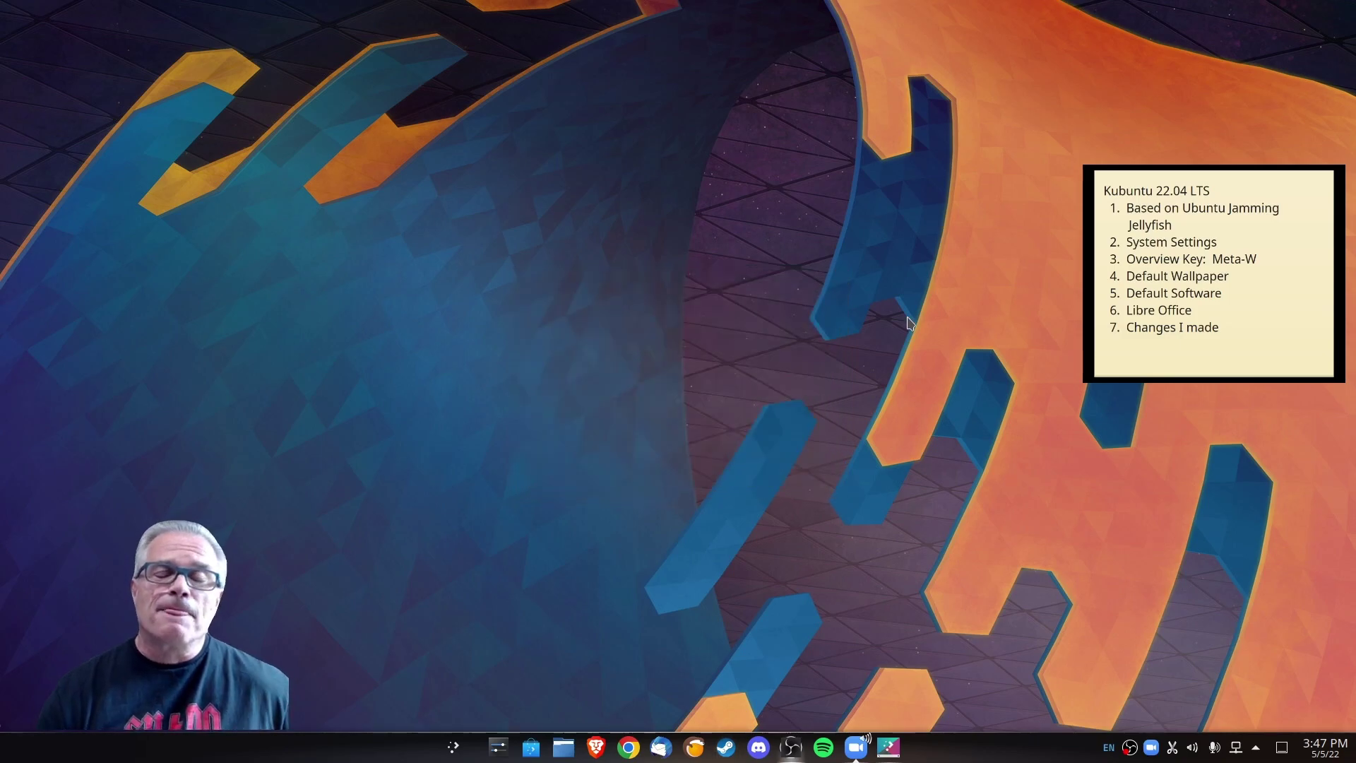